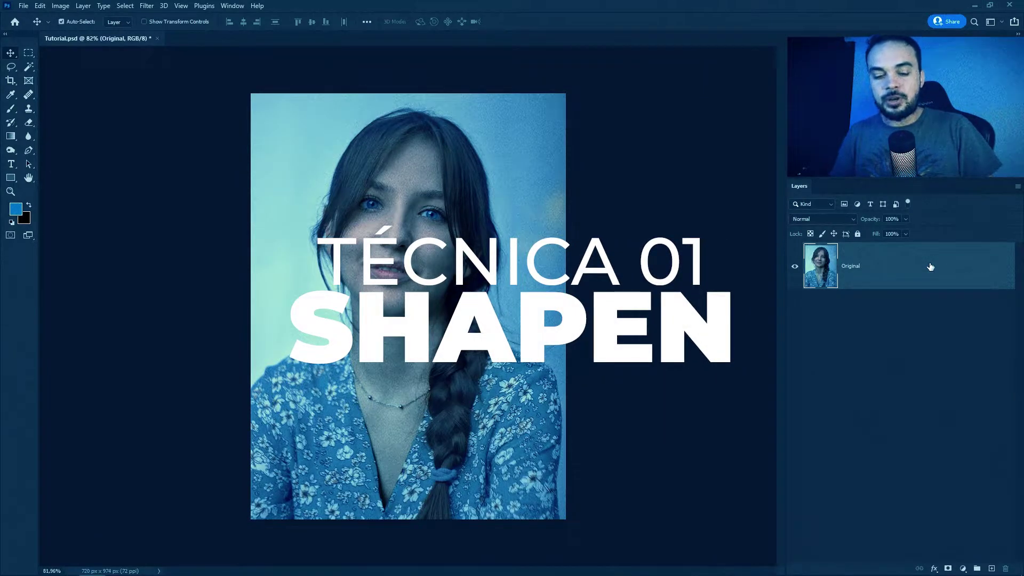
Step: Duplicate the portrait as layer 01 - Sharpen and apply the Sharpen filter to it
key("ctrl+j")
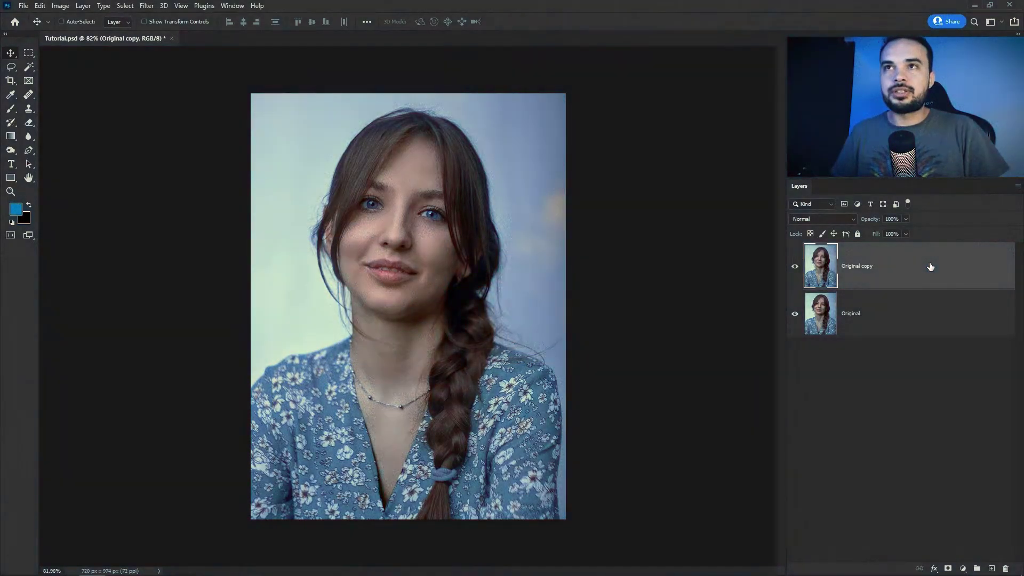
type("01 - Sharpen")
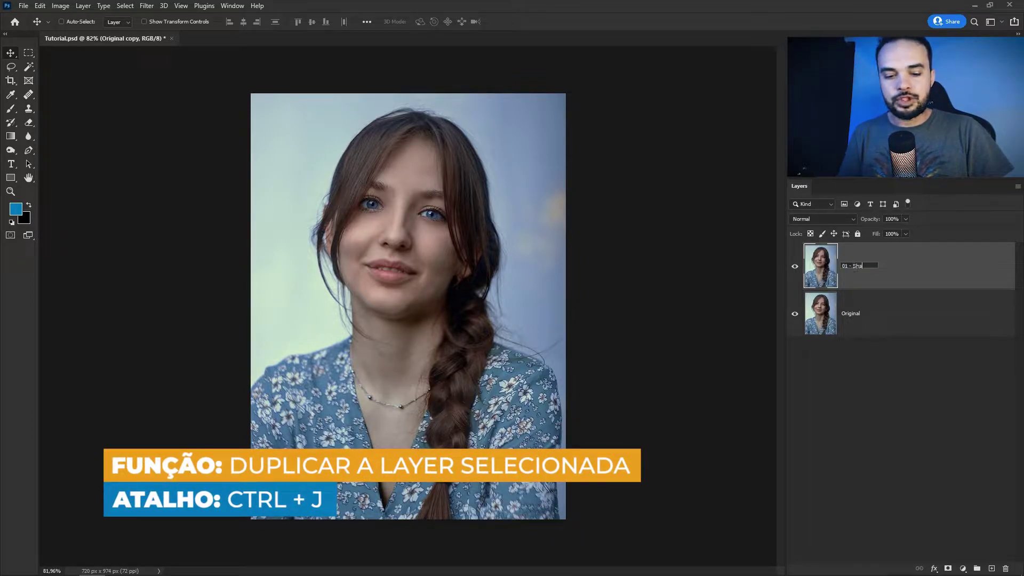
left_click(146, 6)
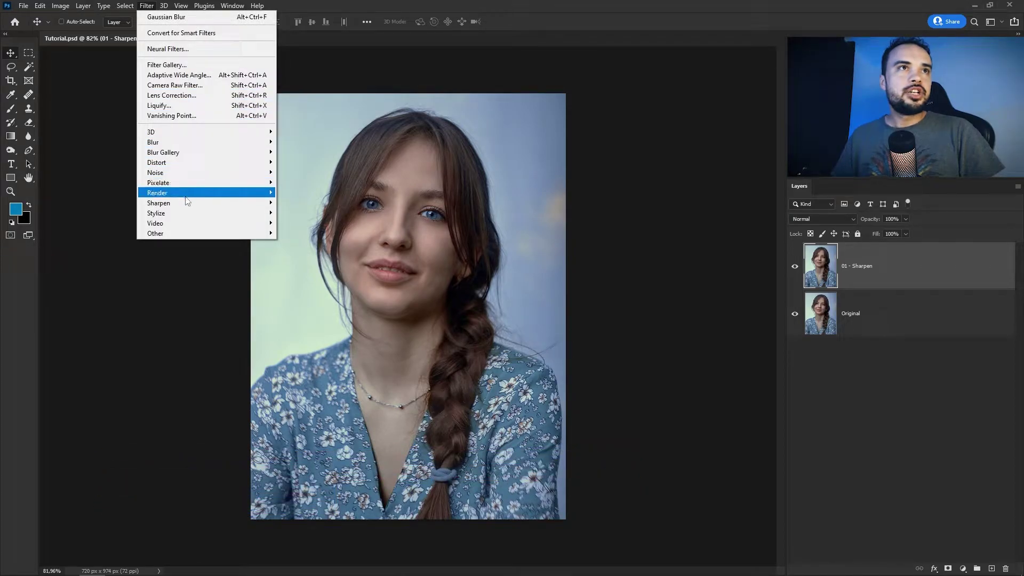
mouse_move(158, 203)
left_click(298, 213)
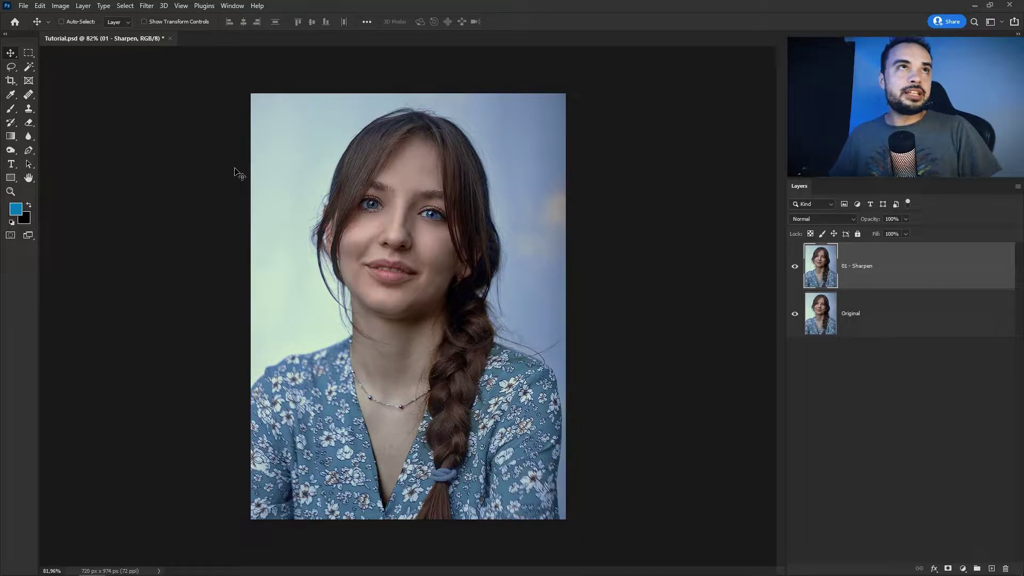
Step: Apply the Sharpen filter to 01 - Sharpen several more times
left_click(145, 7)
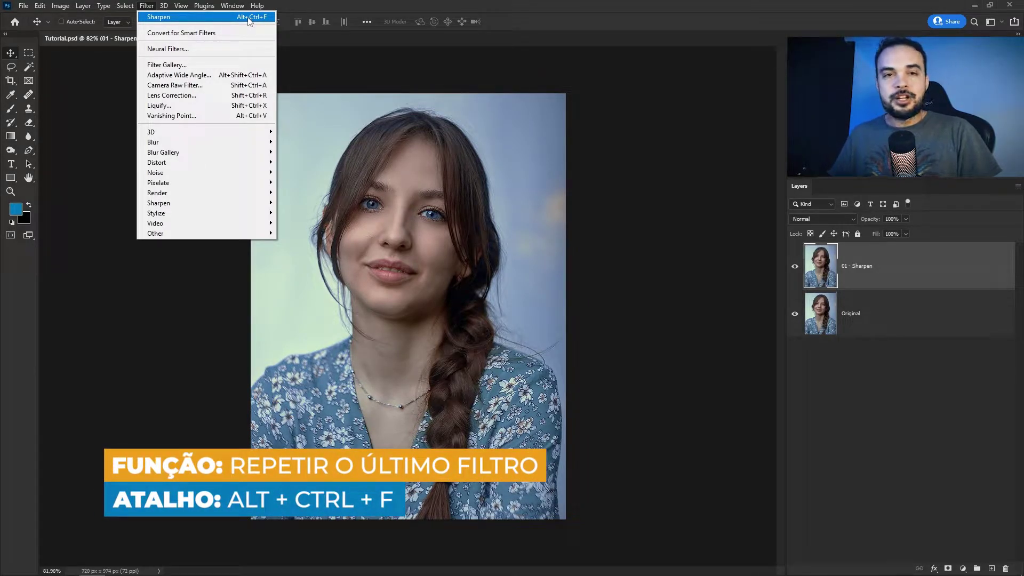
left_click(496, 176)
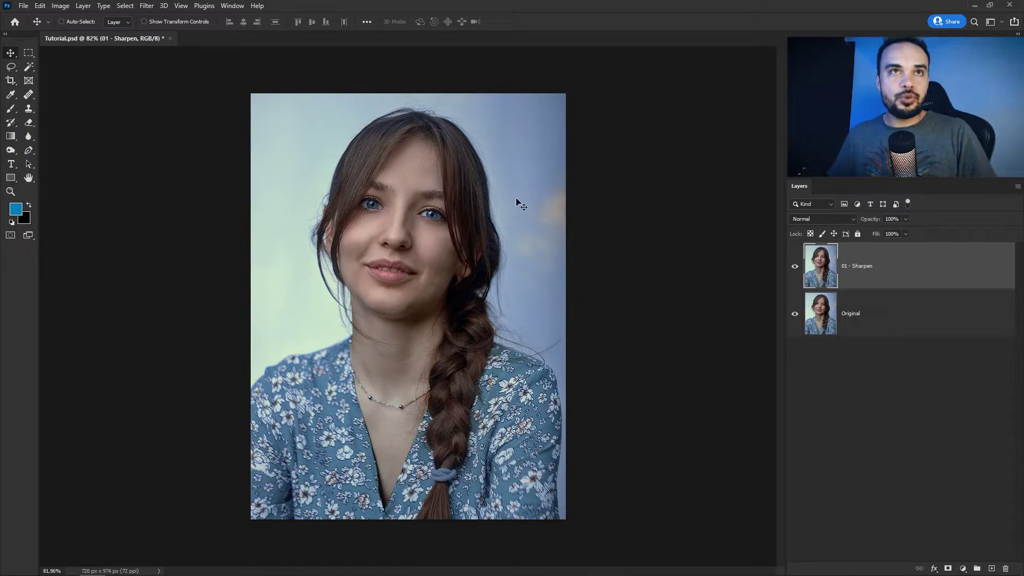
key("ctrl+f")
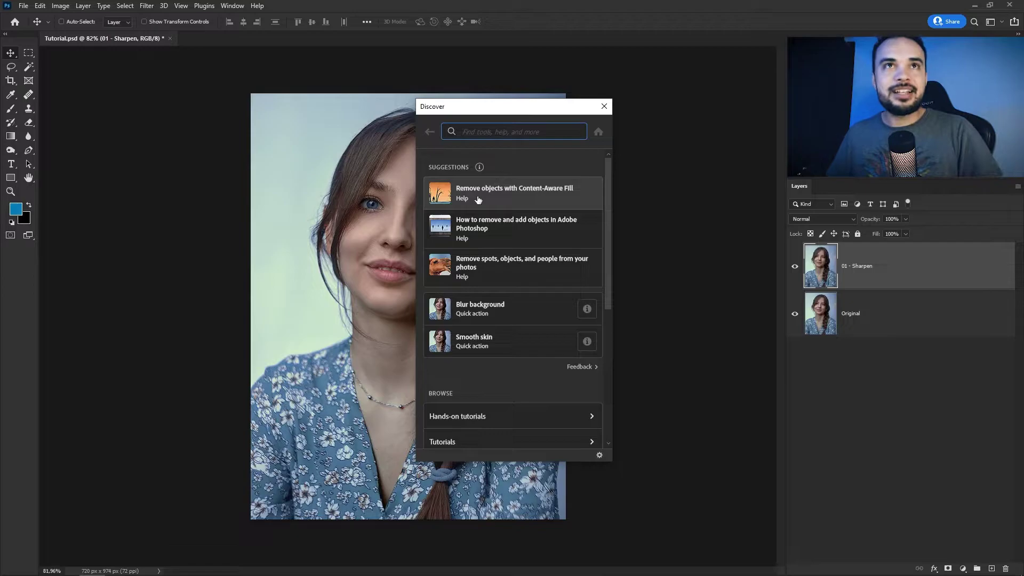
left_click(604, 107)
left_click(146, 6)
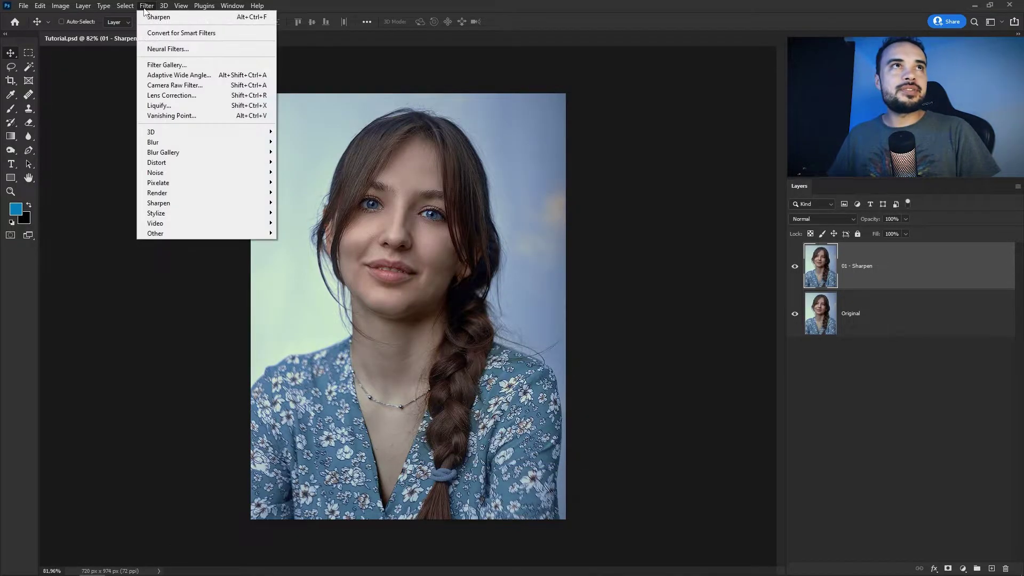
left_click(251, 18)
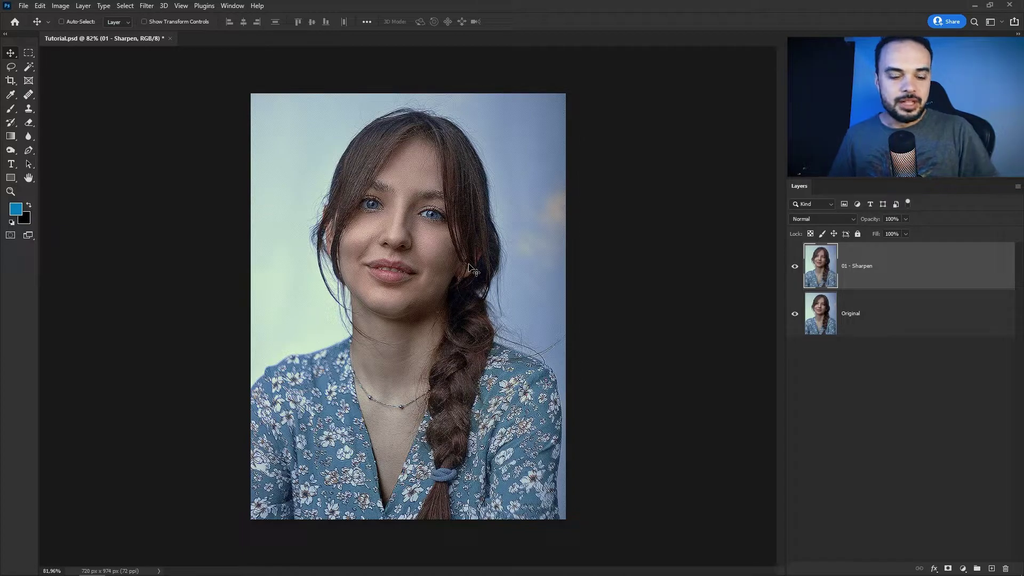
Step: Compare 01 - Sharpen at 50% opacity, restore it to 100%, and select Original
key("ctrl")
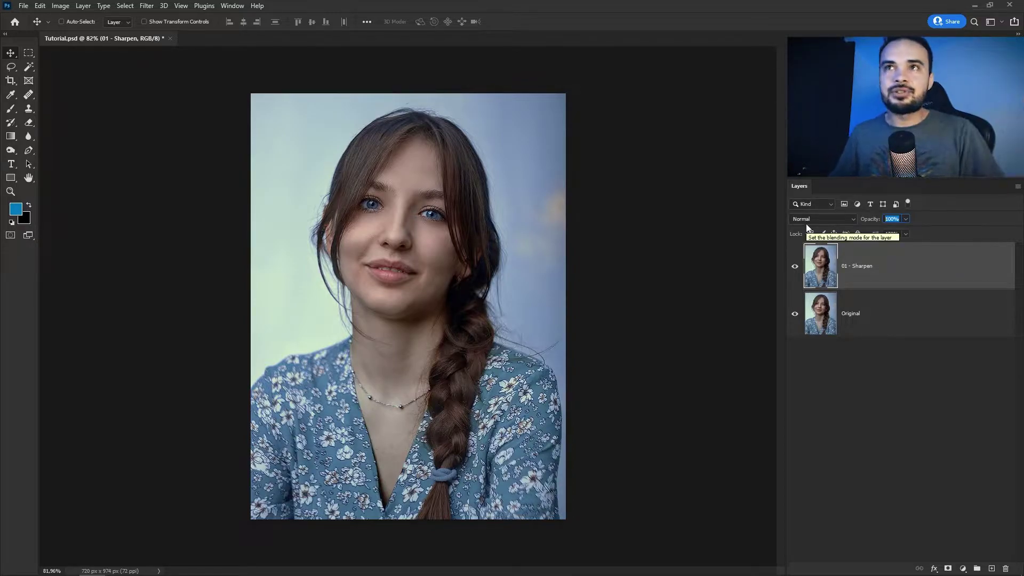
type("50")
key("Return")
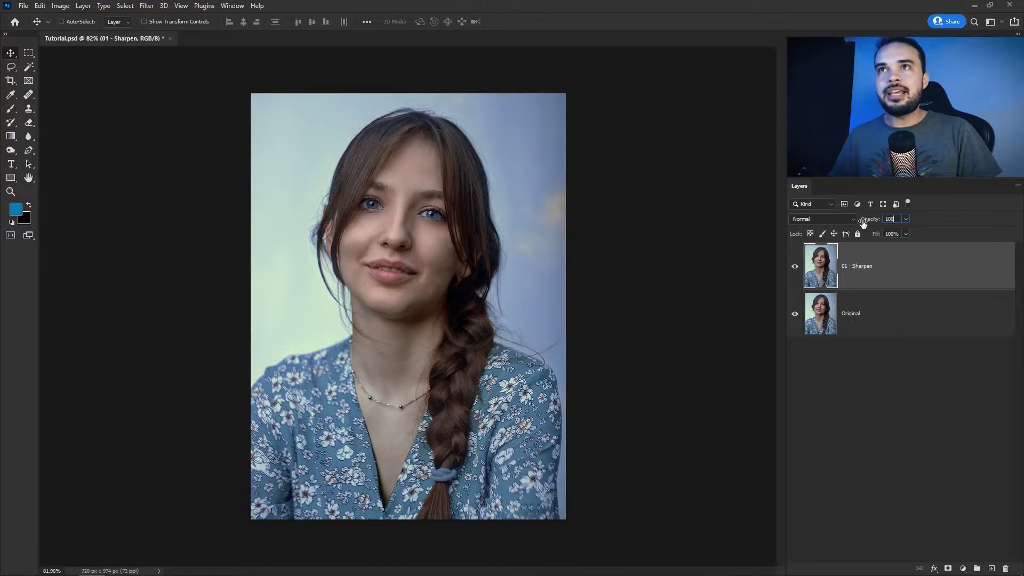
key("Return")
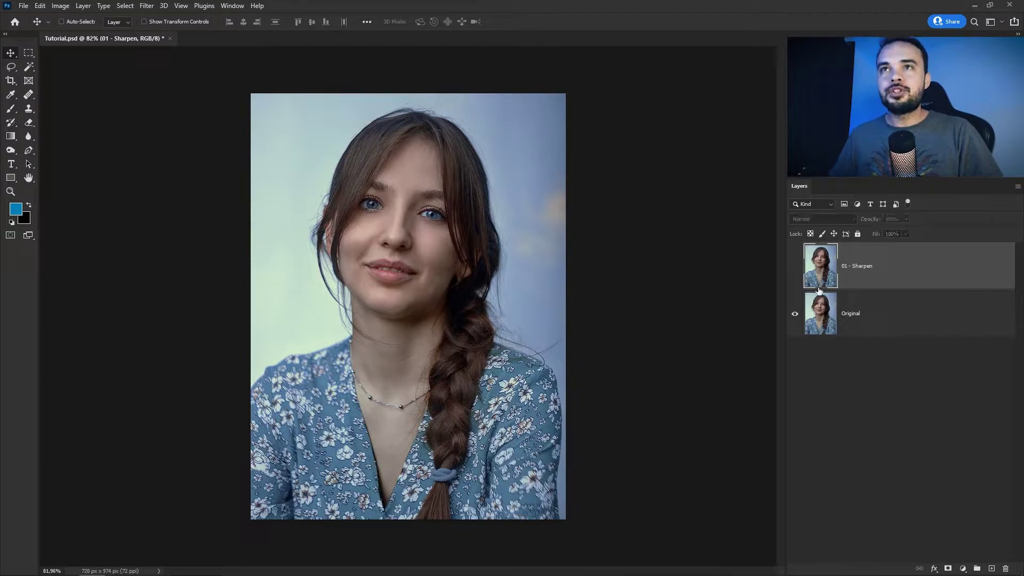
left_click(926, 314)
Step: Duplicate Original, move the copy to the top, and name it 02 - High Pass
key("ctrl+j")
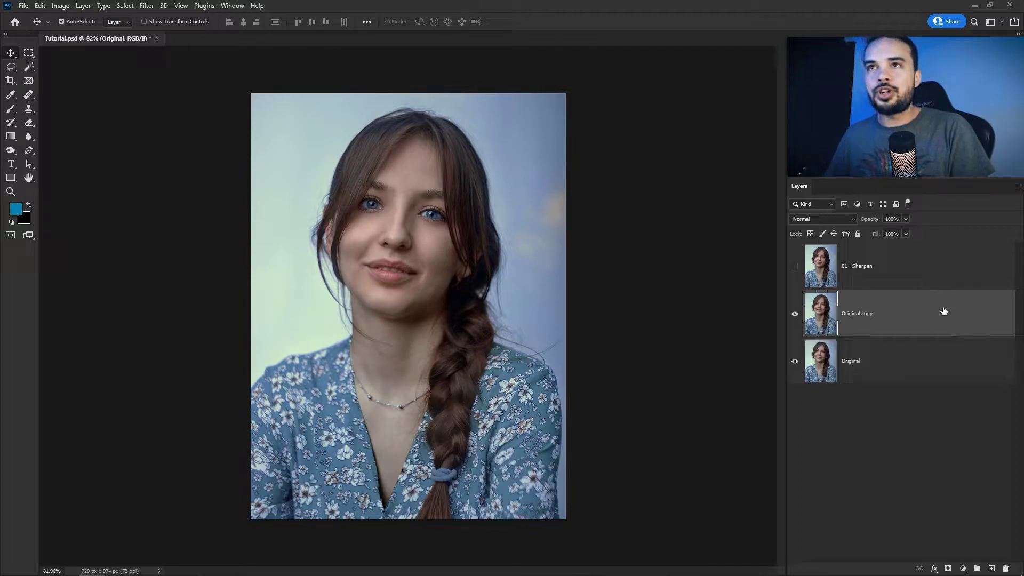
left_click_drag(943, 309, 850, 272)
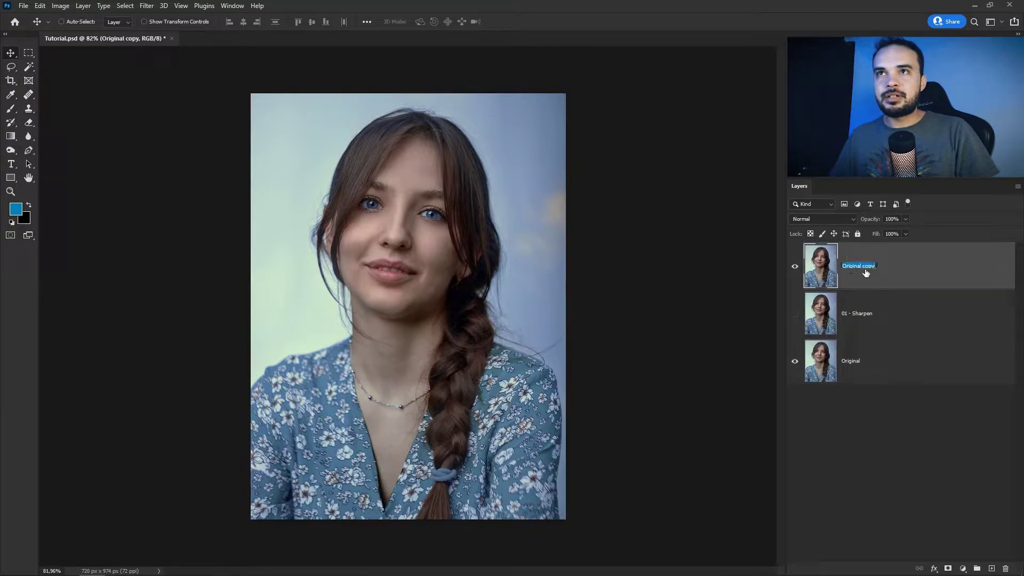
type("02 - High P")
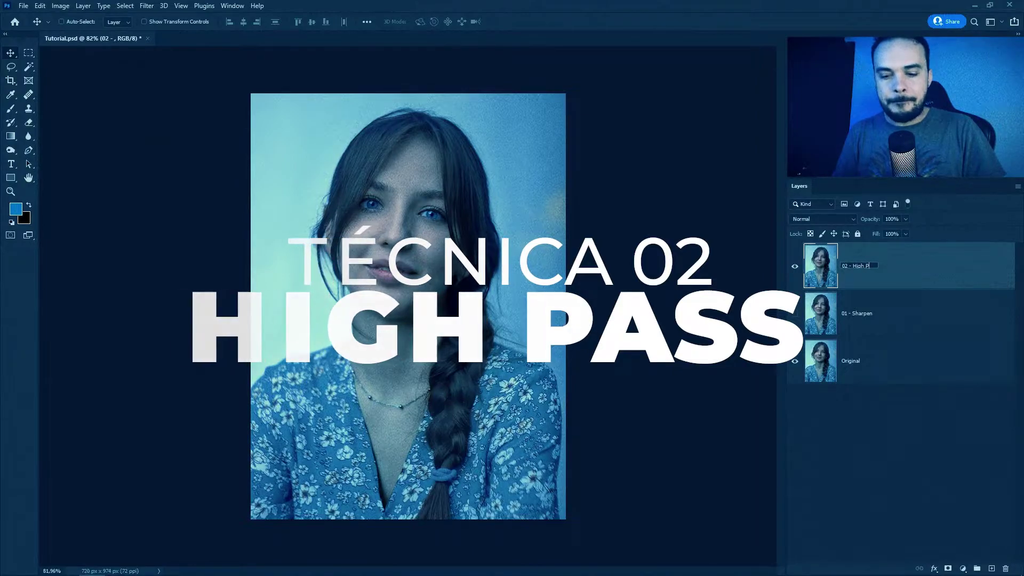
type("ass")
key("Return")
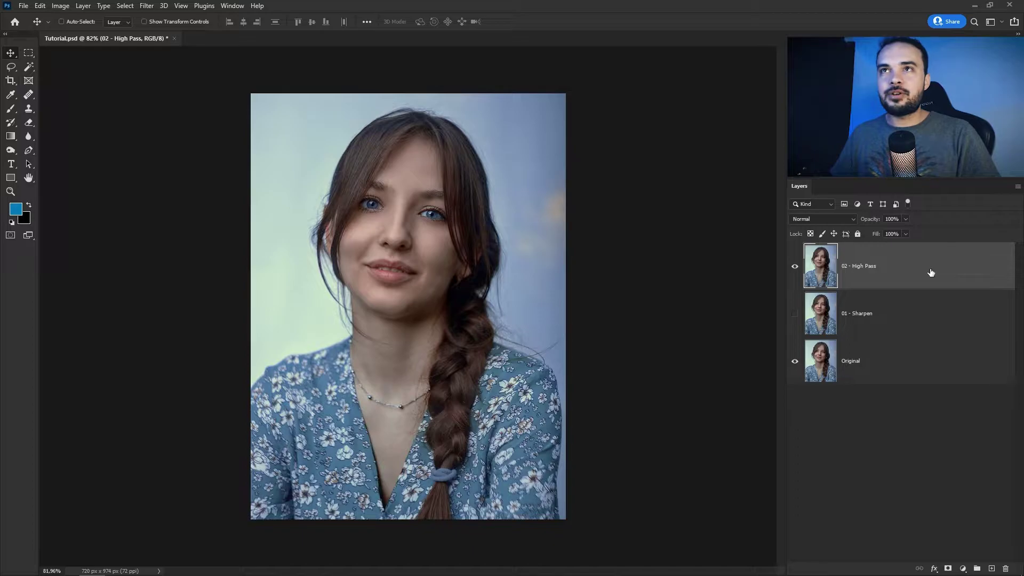
Step: Set 02 - High Pass to Overlay blending and bring up the High Pass filter
left_click(815, 219)
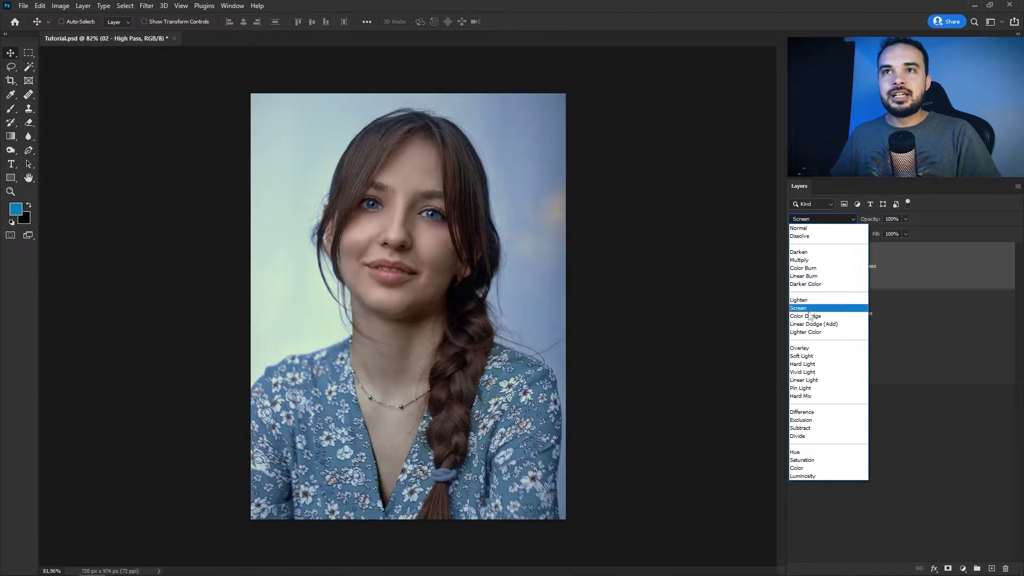
left_click(833, 348)
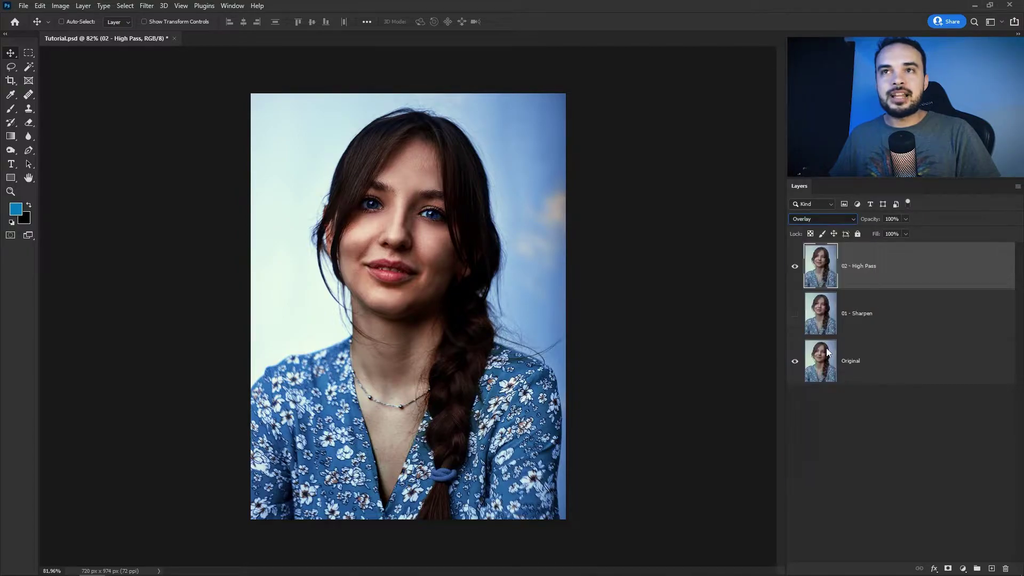
left_click(146, 6)
mouse_move(204, 232)
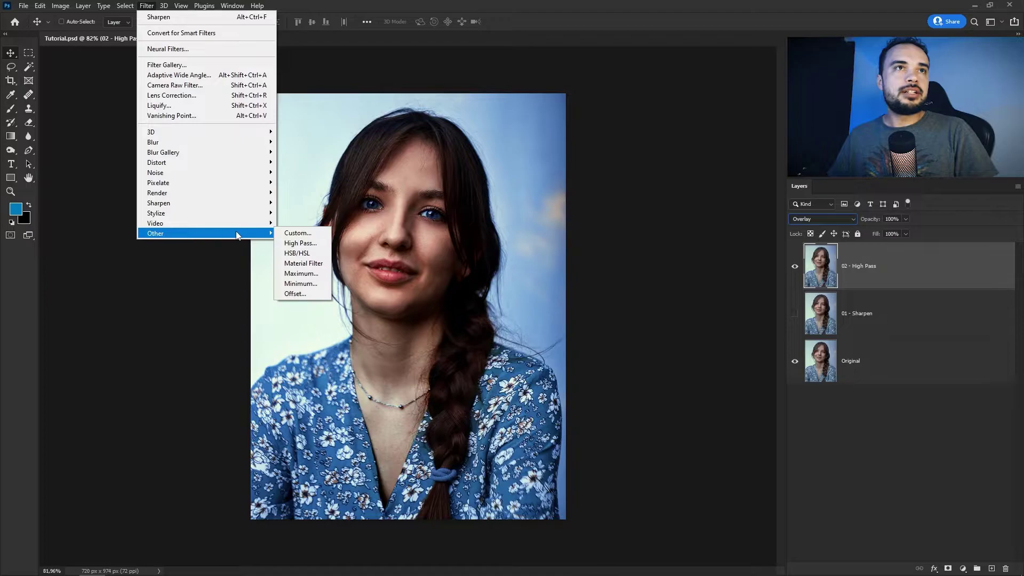
left_click(310, 245)
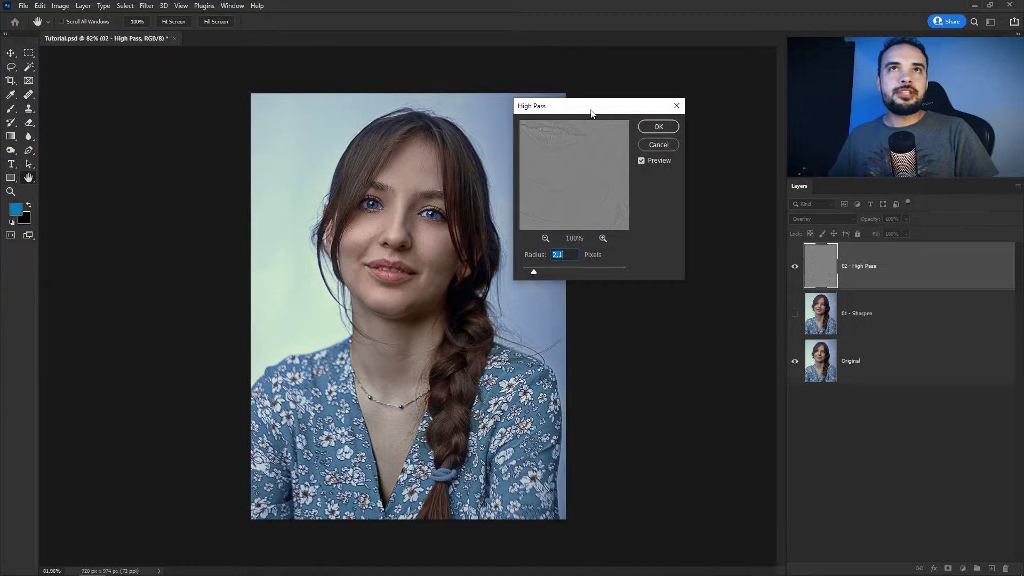
Step: Apply High Pass at a 2-pixel radius, then hide 02 - High Pass and select Original
left_click_drag(588, 116, 590, 124)
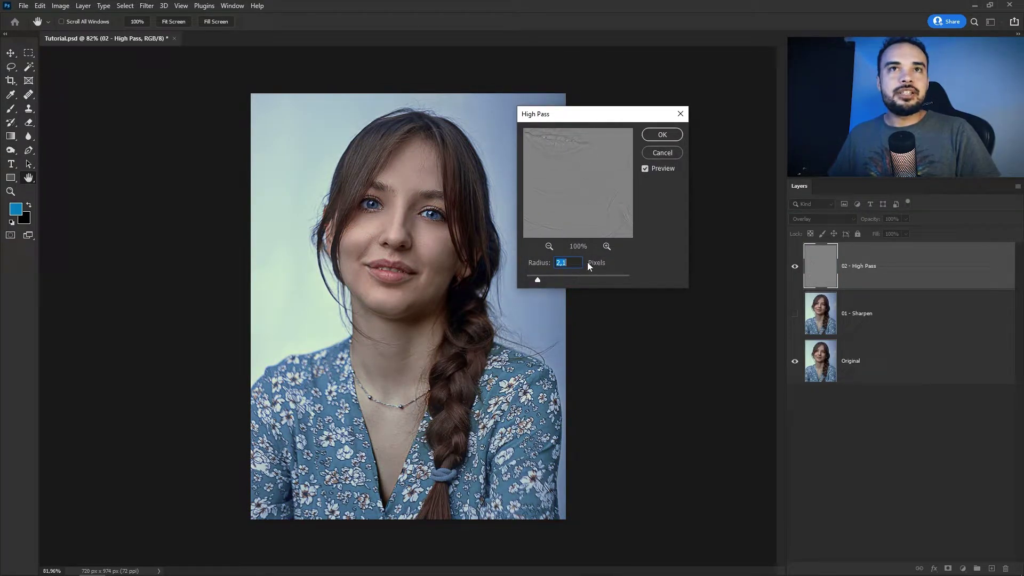
left_click_drag(538, 280, 550, 279)
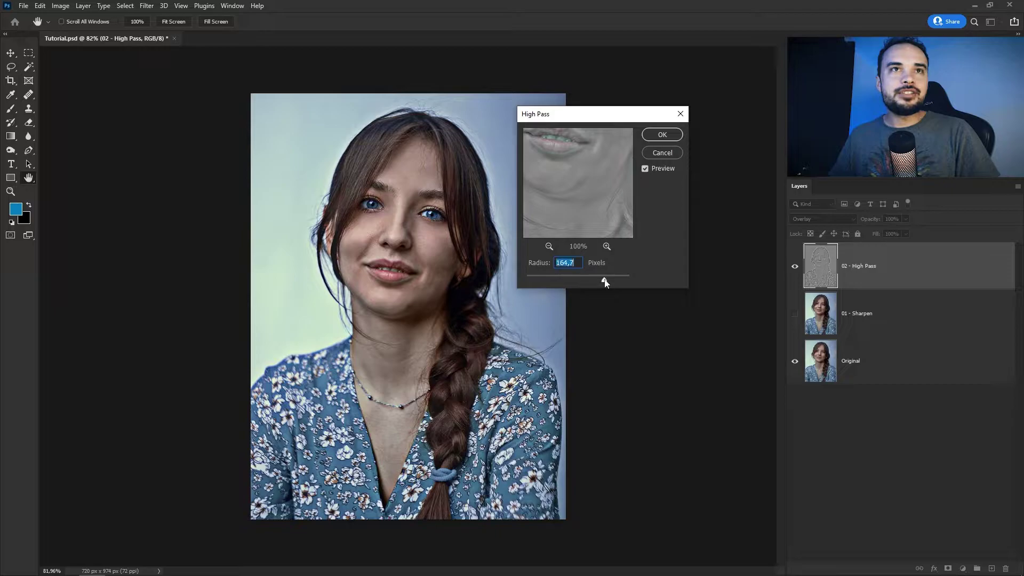
left_click_drag(572, 282, 538, 282)
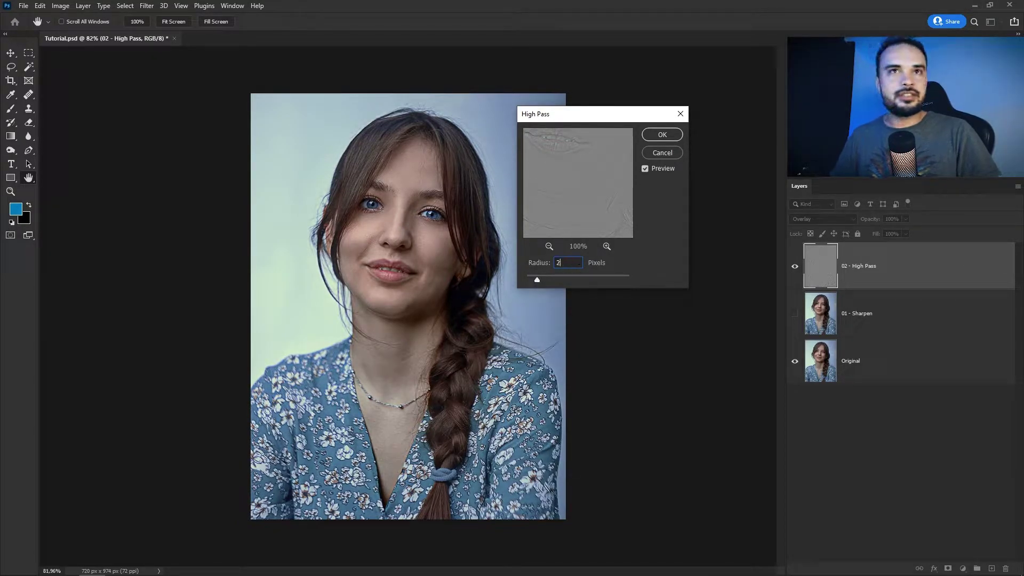
left_click(662, 134)
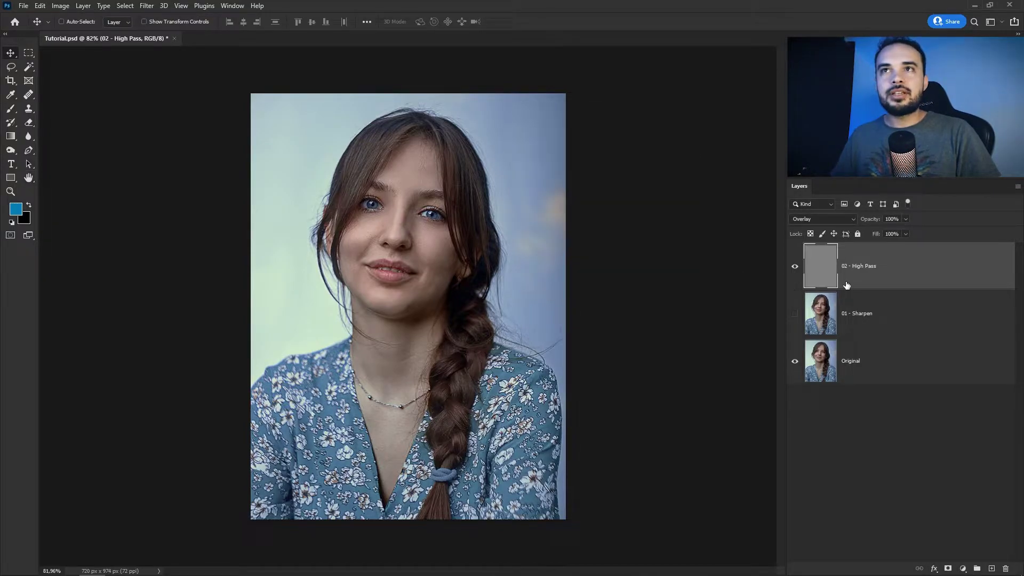
left_click(795, 265)
left_click(908, 361)
Step: Duplicate Original to the top as 03 - Camera Raw and launch the Camera Raw Filter
key("ctrl+j")
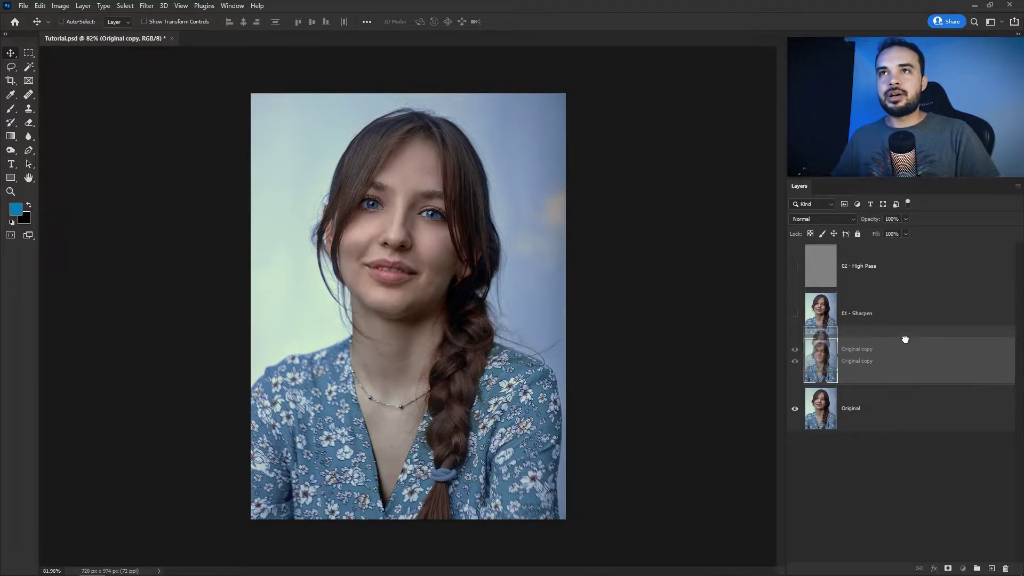
left_click_drag(922, 366, 853, 268)
double_click(853, 267)
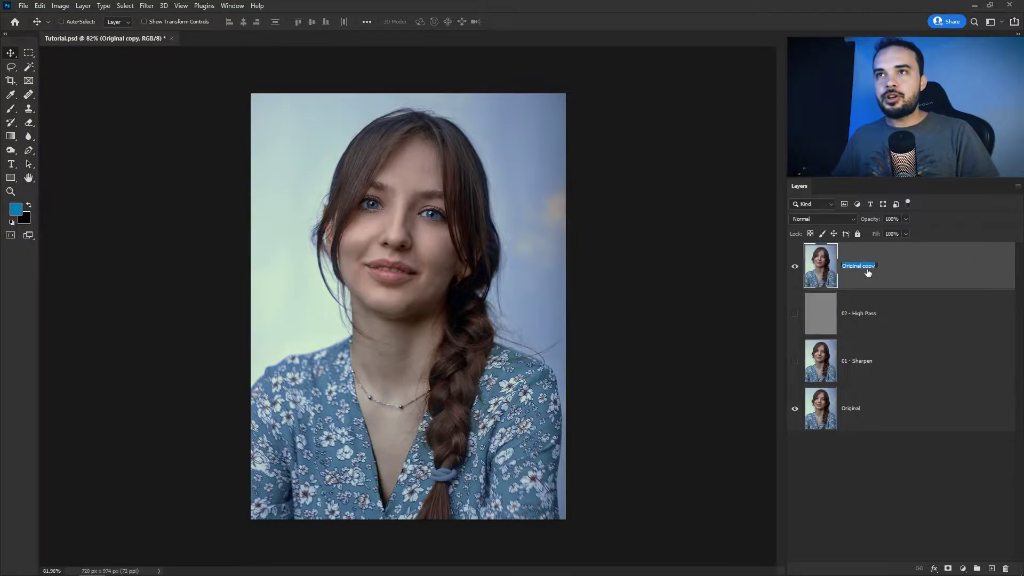
type("03")
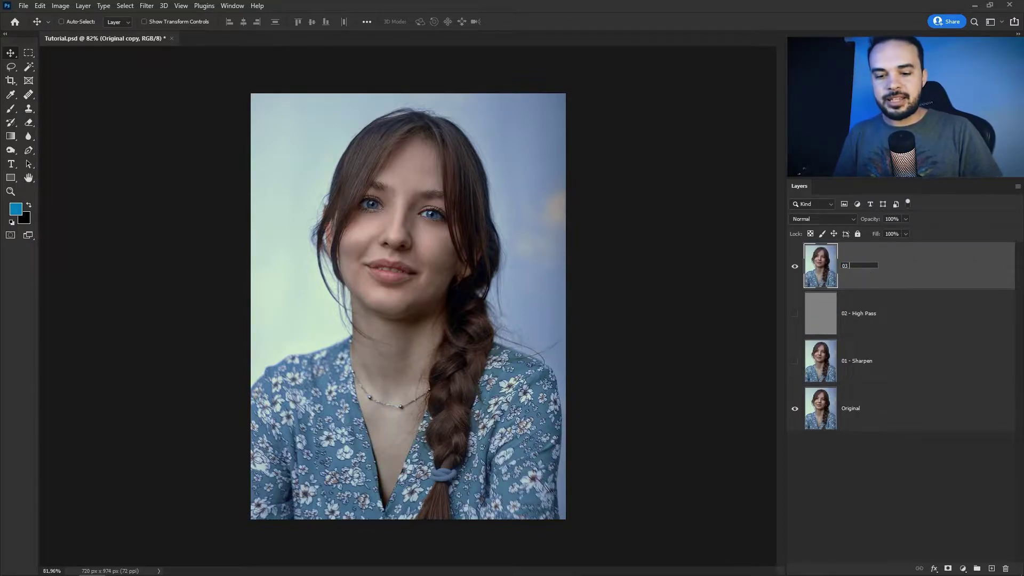
type(" - Camera Raw")
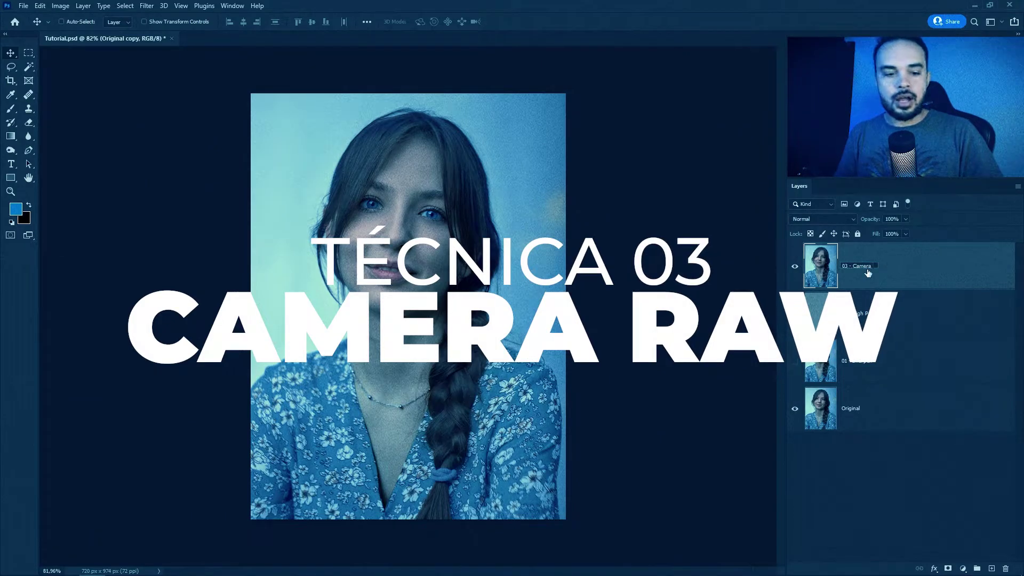
key("Return")
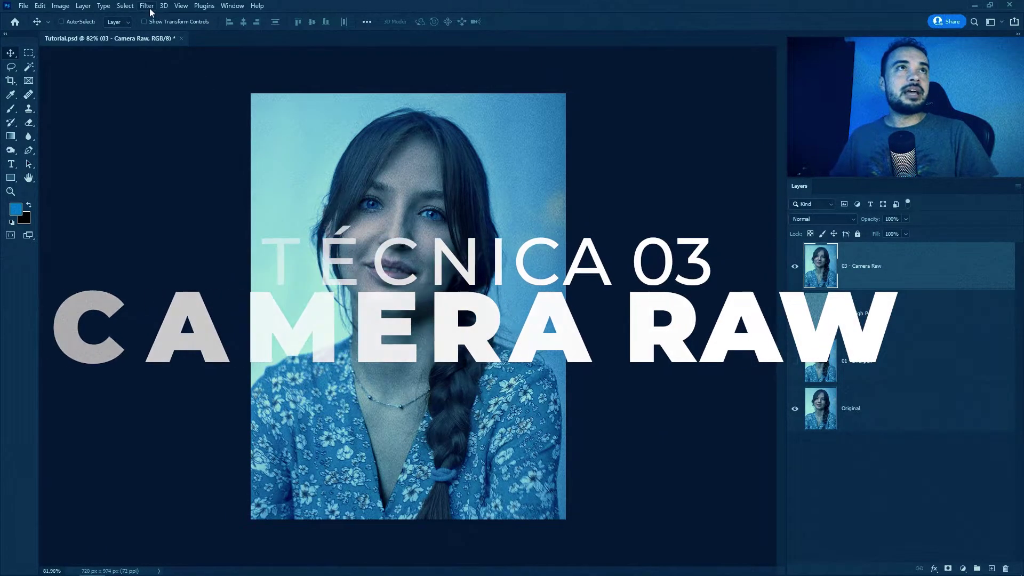
left_click(146, 6)
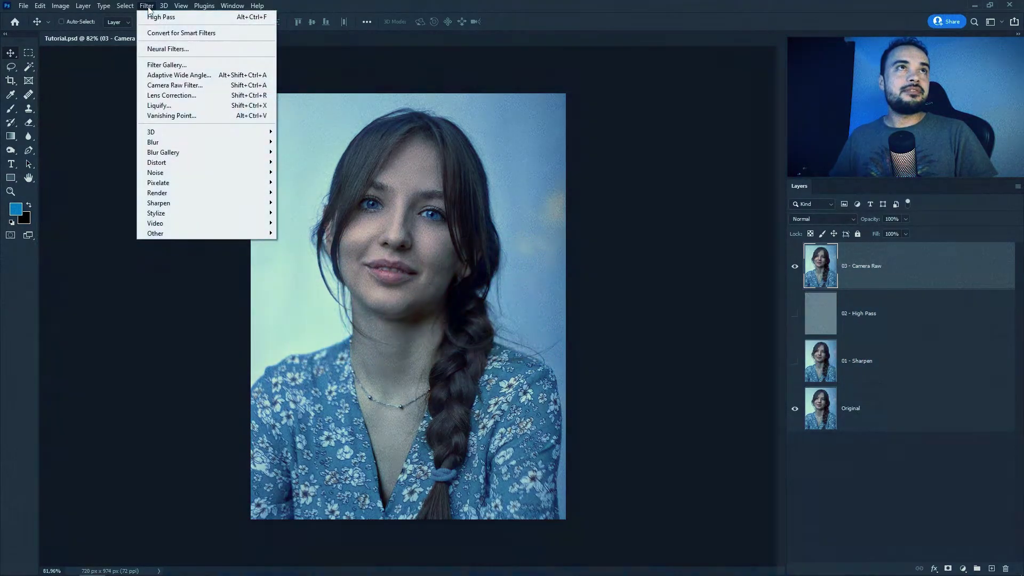
left_click(168, 87)
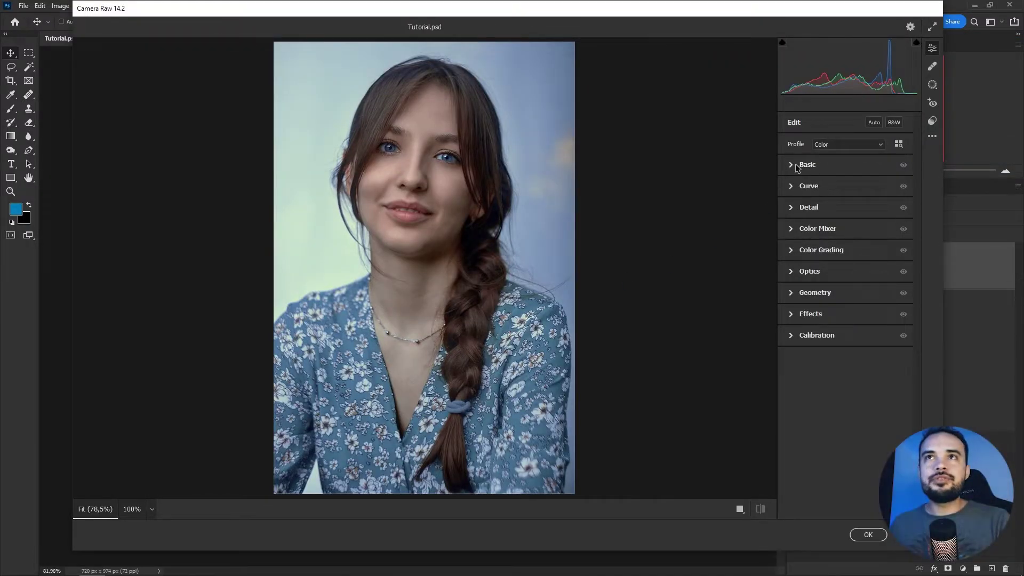
Step: Inspect the Basic and Tone Curve panels in Camera Raw
left_click(800, 165)
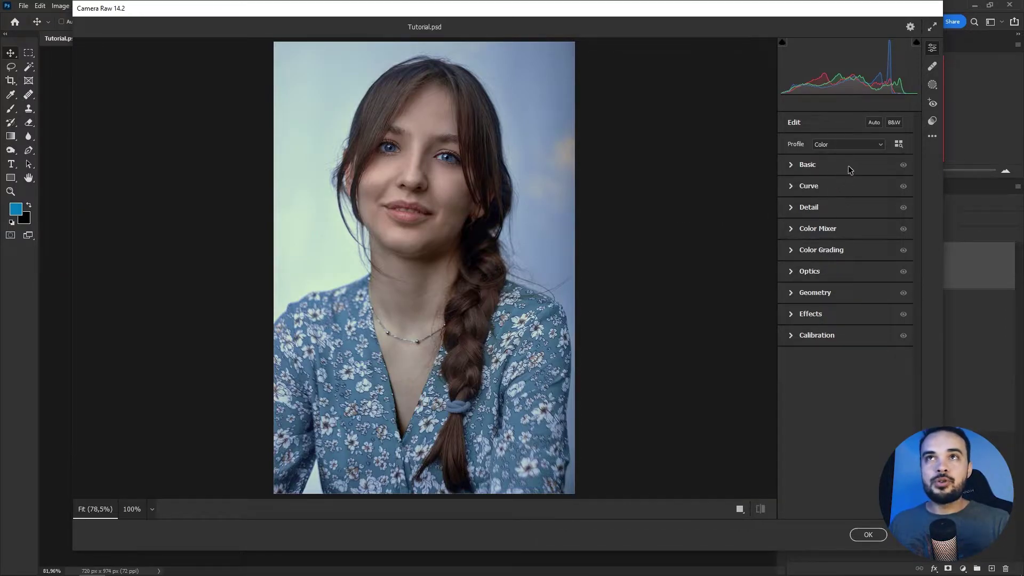
left_click(800, 165)
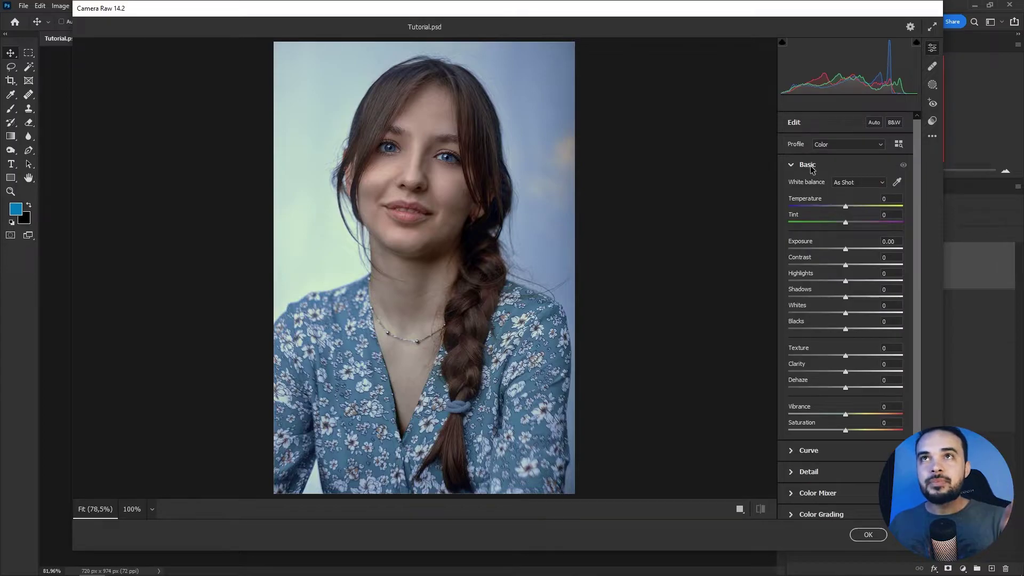
left_click(808, 166)
left_click(791, 188)
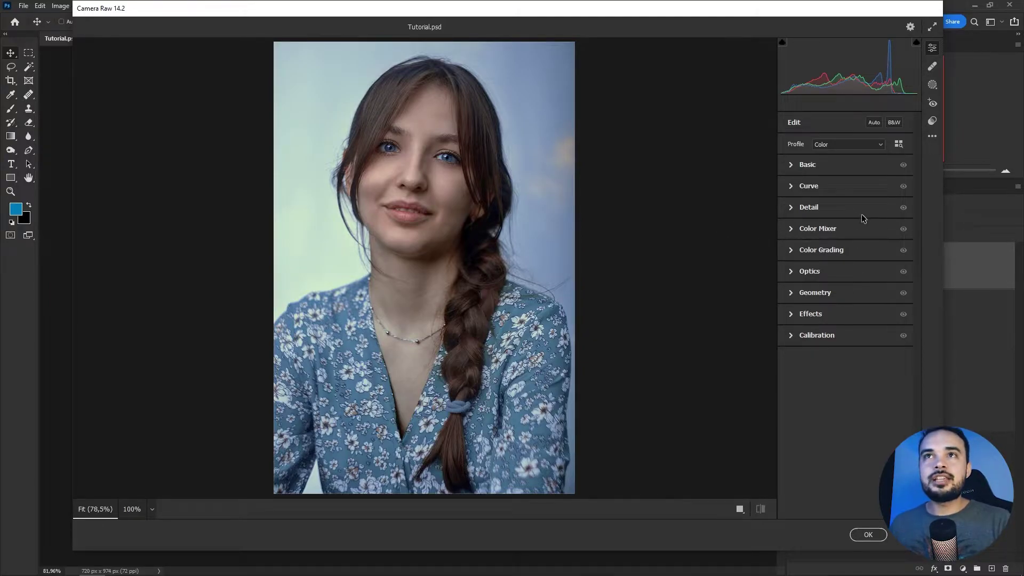
Step: Adjust the Detail Sharpening amount, raising it and then pulling it back
left_click(794, 209)
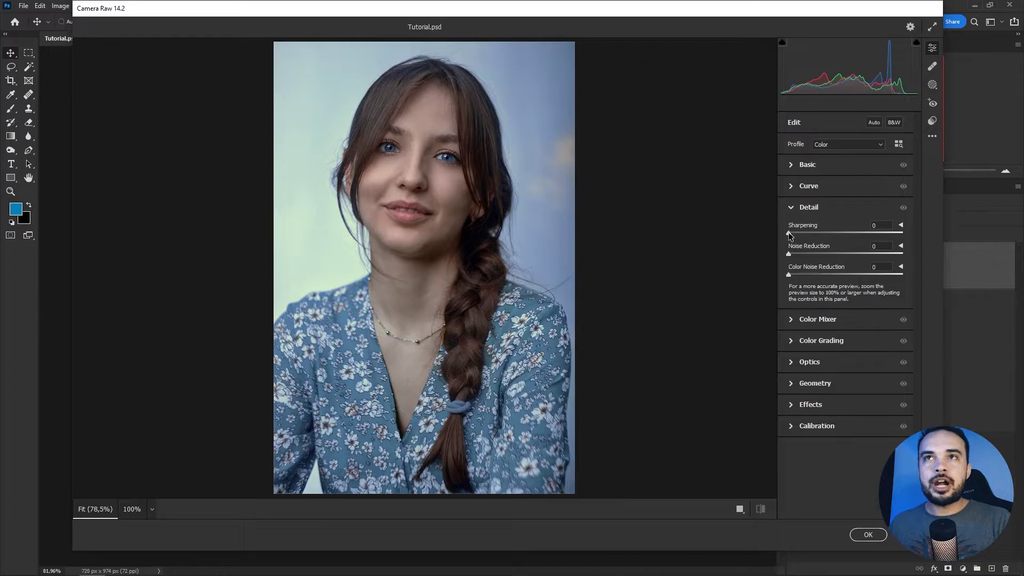
left_click_drag(792, 232, 829, 232)
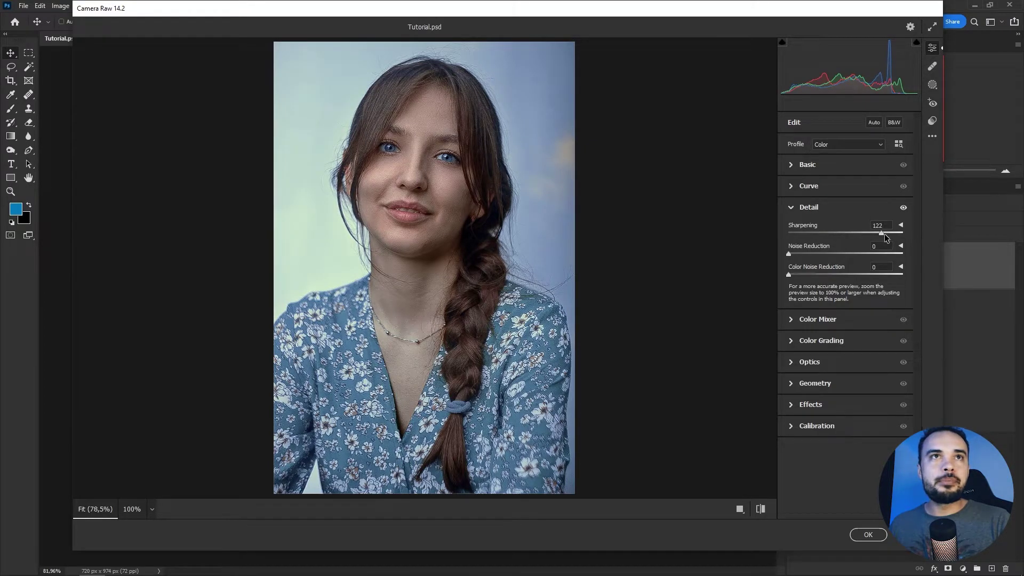
mouse_move(873, 235)
left_mouse_down()
mouse_move(823, 239)
mouse_move(813, 236)
mouse_move(817, 224)
left_mouse_up()
Step: Set Effects Grain to 15, recheck Sharpening at 20, and apply the Camera Raw edits
left_click(842, 206)
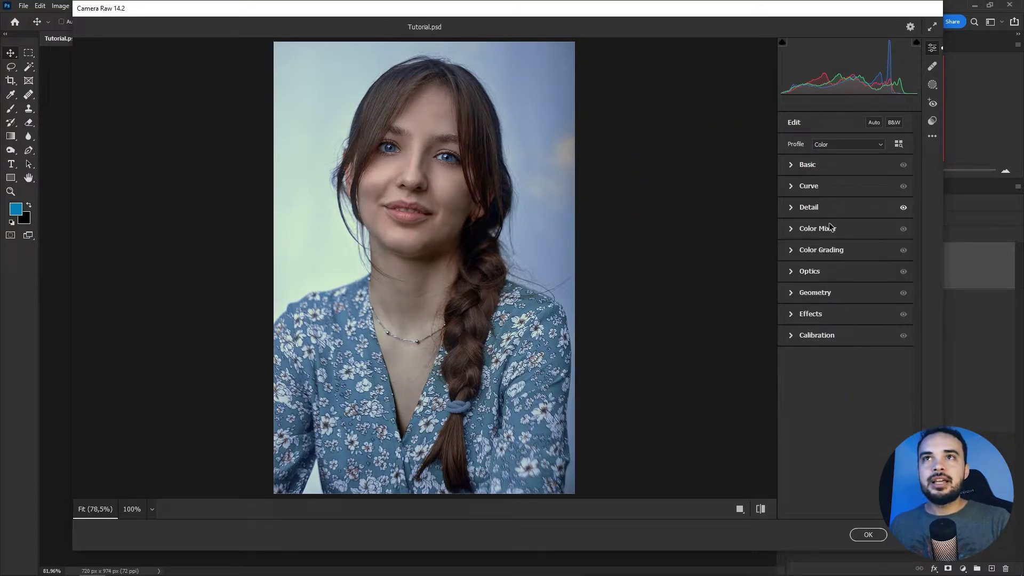
left_click(791, 316)
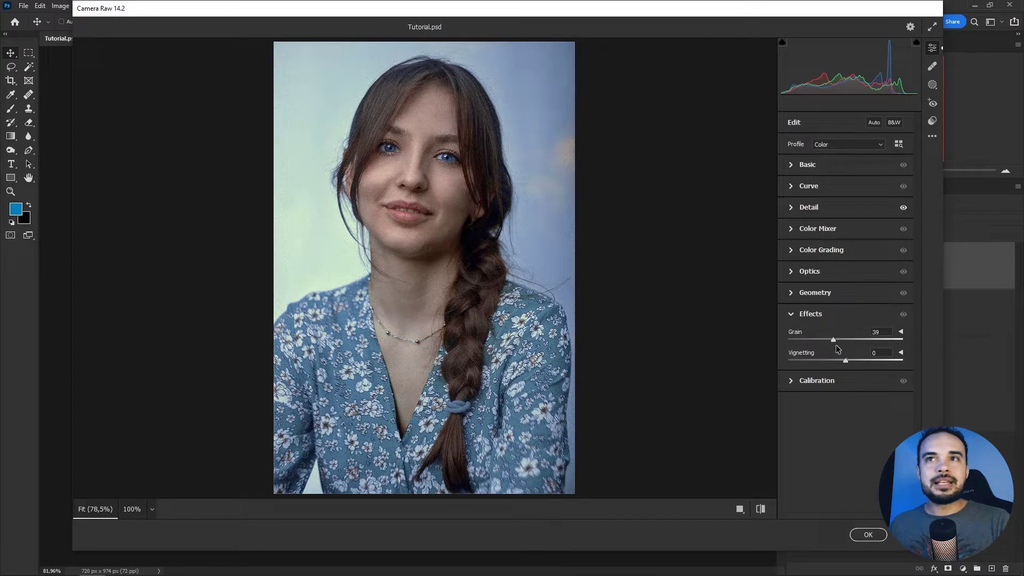
mouse_move(878, 343)
left_mouse_down()
mouse_move(834, 350)
mouse_move(907, 346)
mouse_move(814, 346)
left_mouse_up()
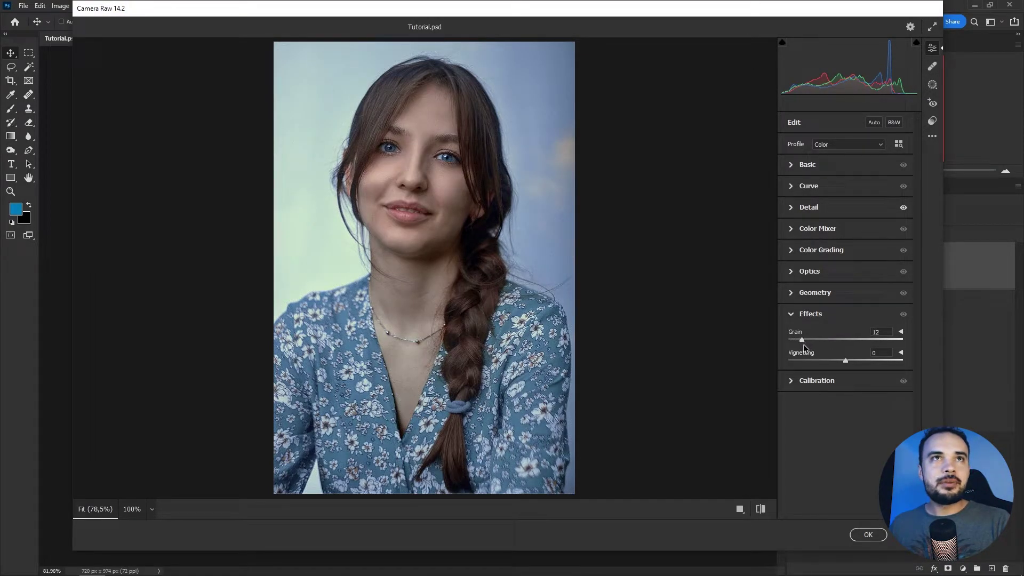
left_click_drag(805, 343, 807, 344)
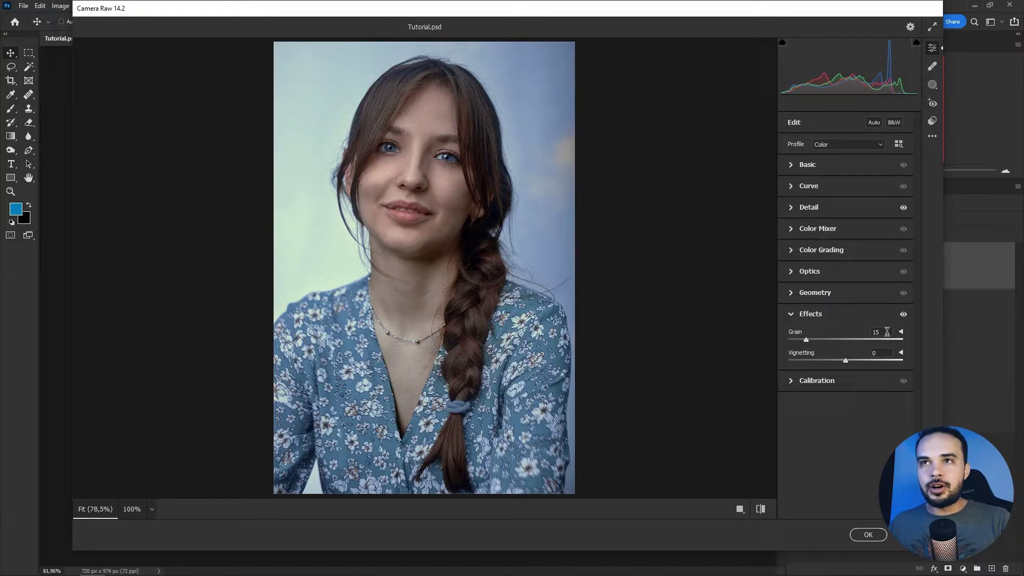
left_click(826, 209)
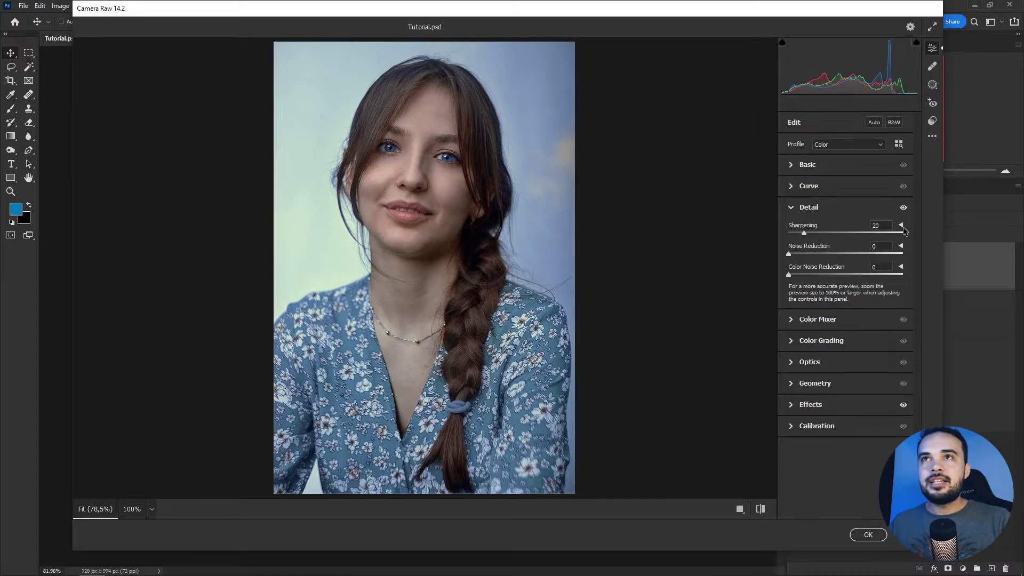
key("Return")
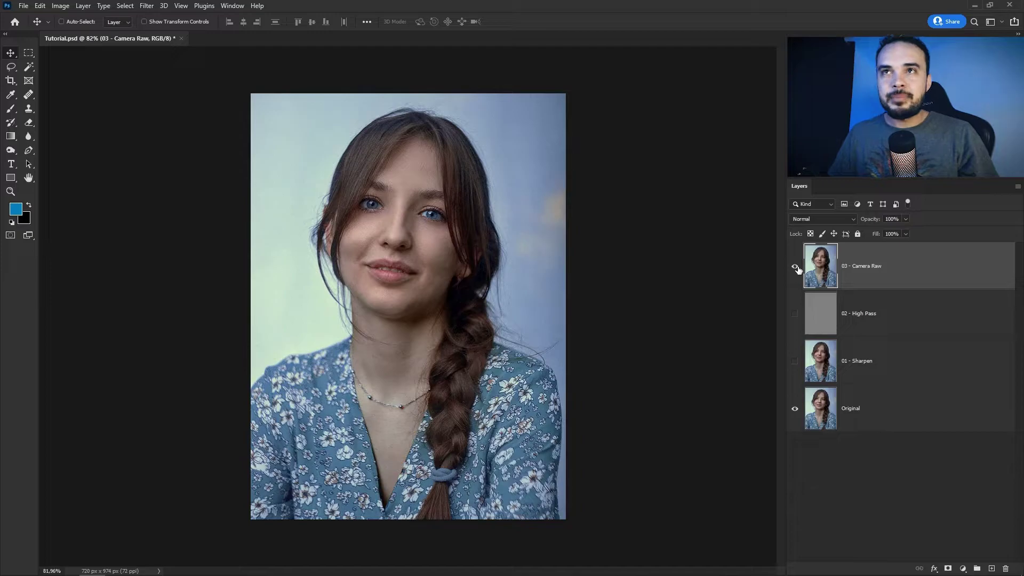
Step: Duplicate Original, bring the copy to the top with Ctrl+Shift+], and name it 04 - Blur
left_click(899, 411)
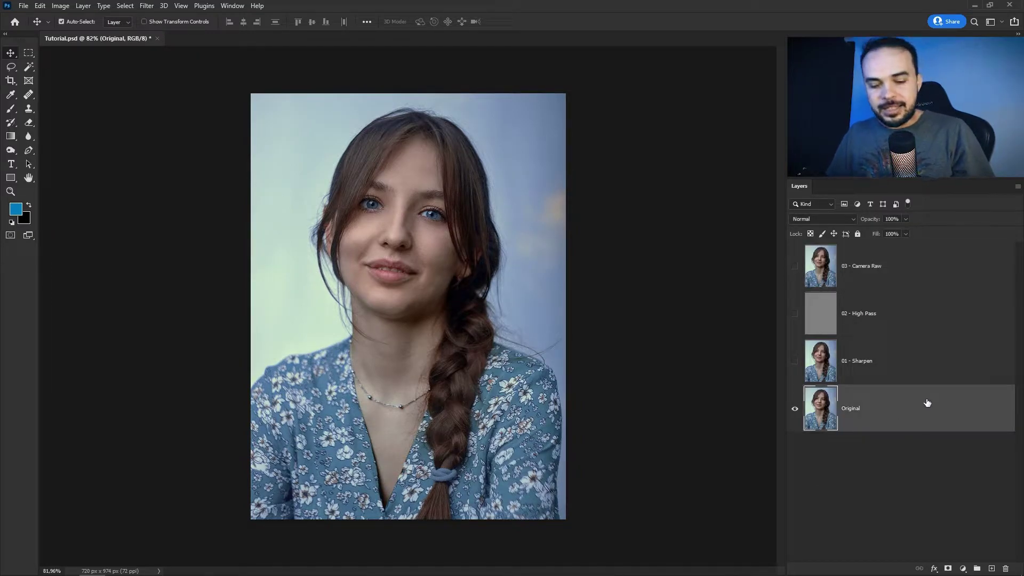
key("ctrl+j")
key("ctrl+shift+bracketright")
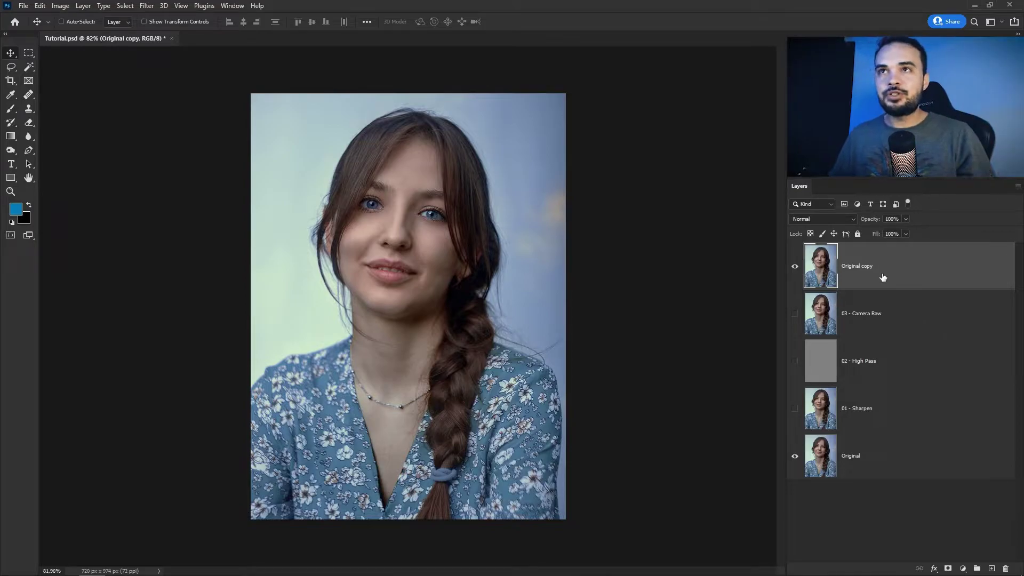
double_click(867, 267)
type("04")
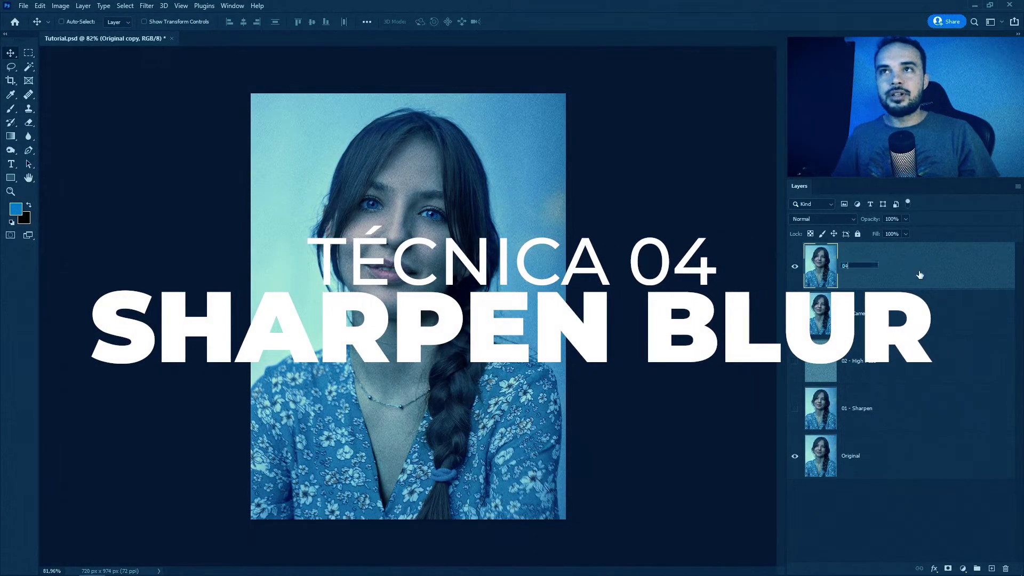
type(" - Blur")
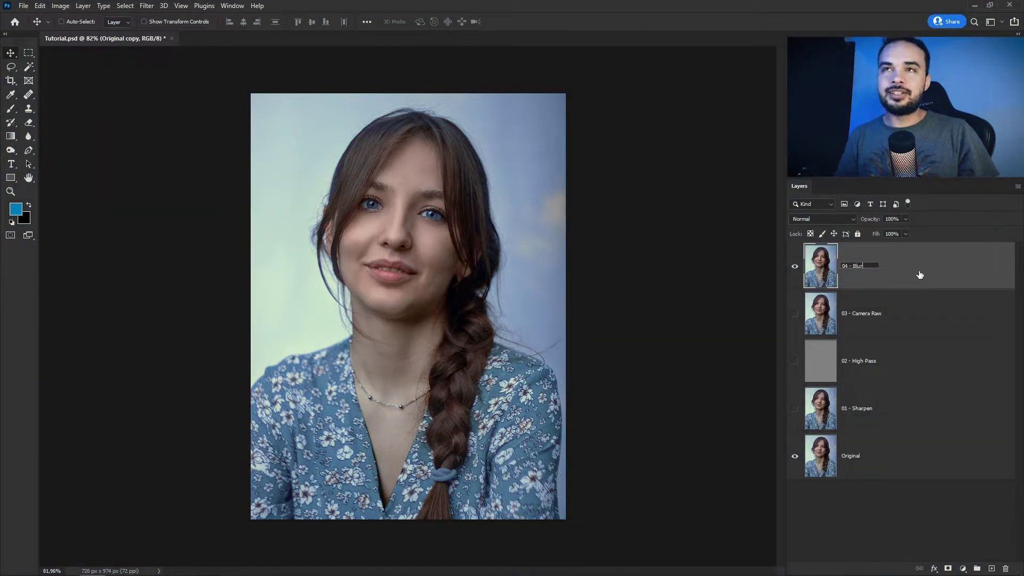
key("Return")
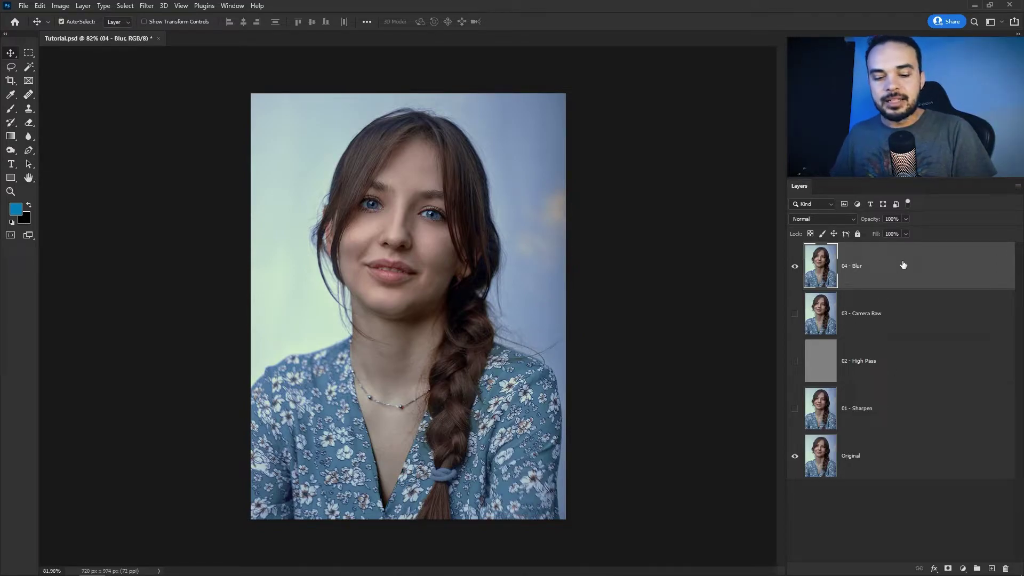
Step: Duplicate 04 - Blur and set the 04 - Blur copy layer to Vivid Light blending
key("ctrl+j")
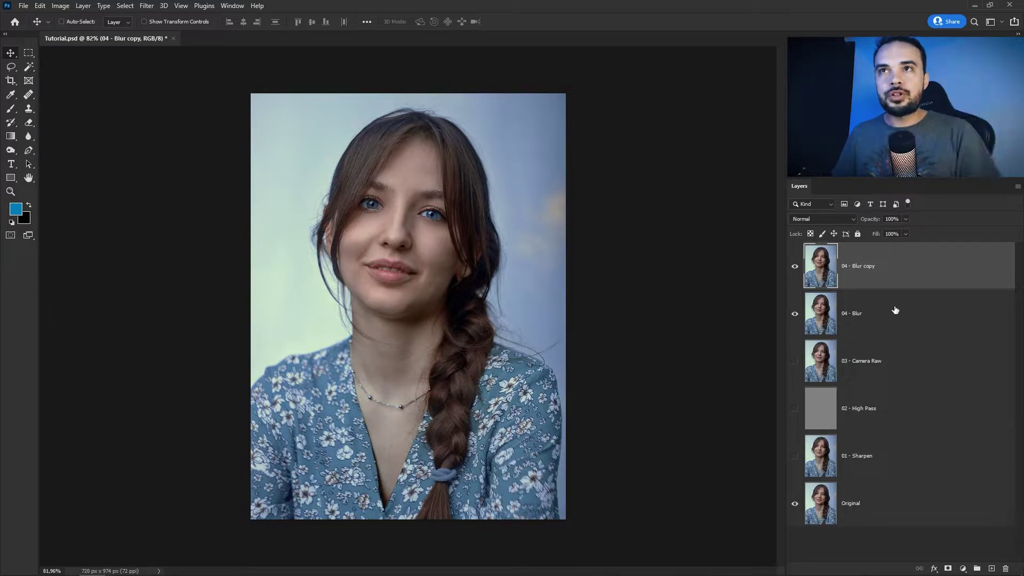
left_click(894, 310)
left_click(899, 269)
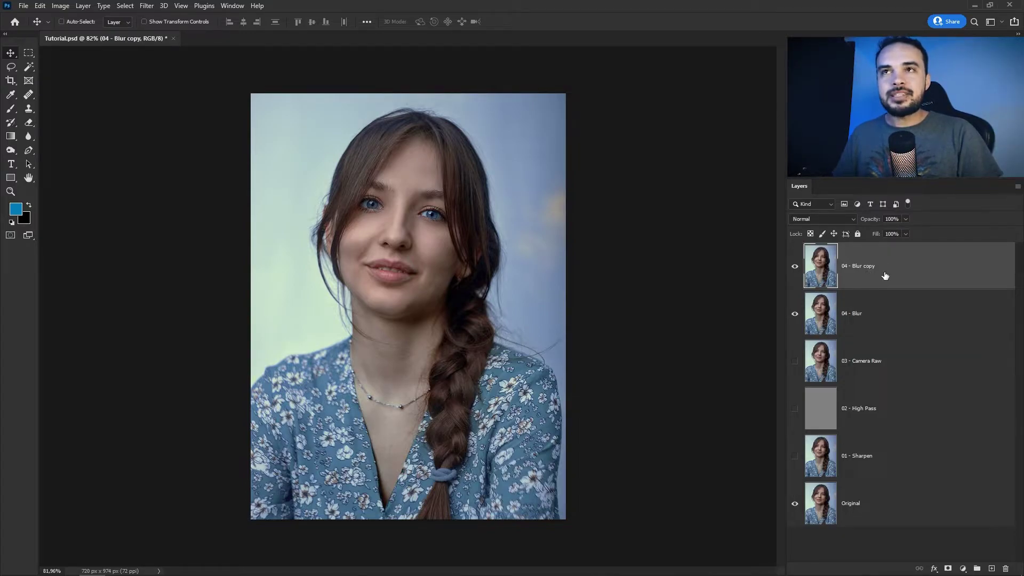
left_click(804, 319)
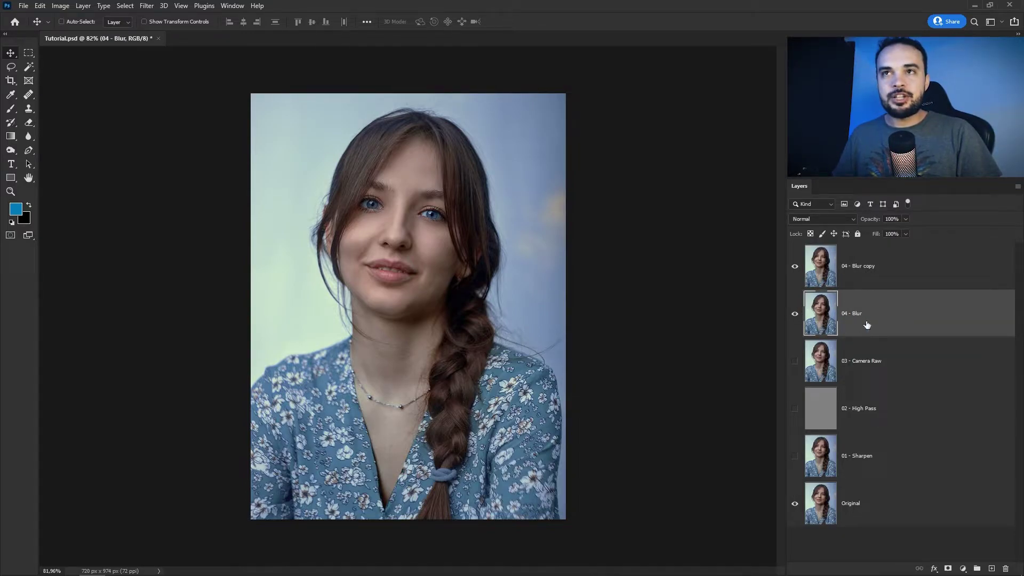
left_click(902, 273)
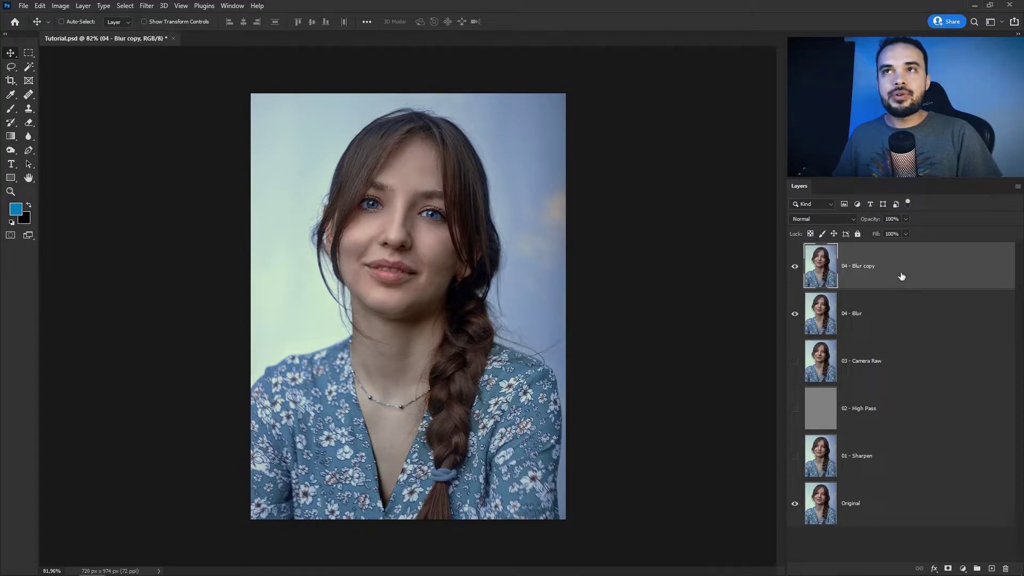
left_click(815, 220)
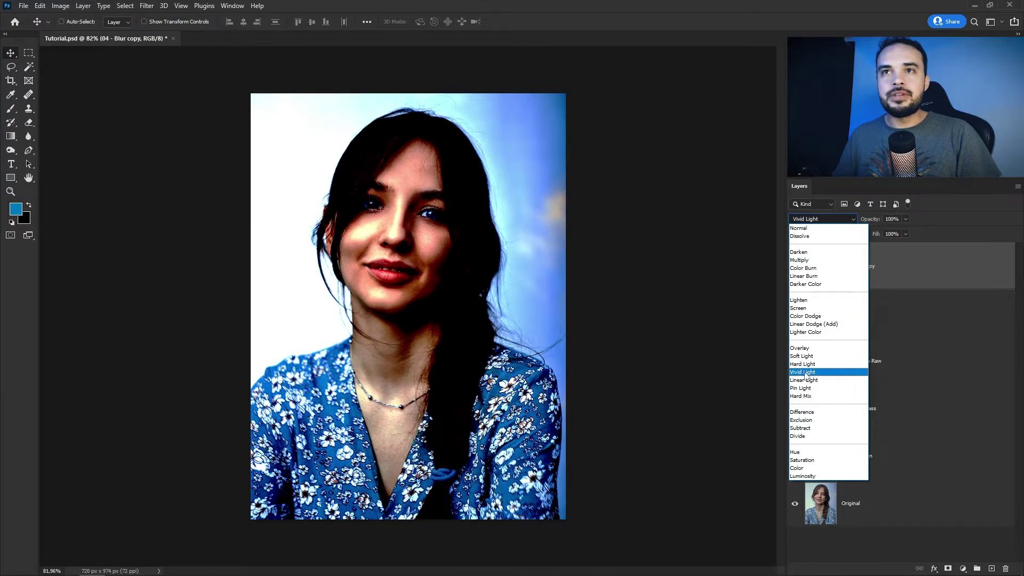
left_click(805, 372)
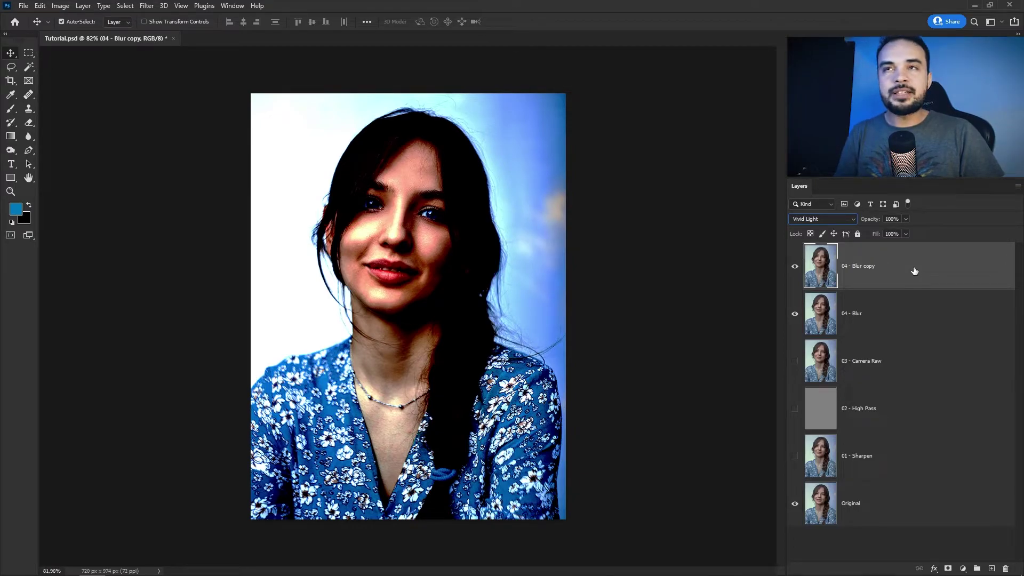
Step: Invert 04 - Blur copy to flat grey, then group it with 04 - Blur as Group 1
key("ctrl+i")
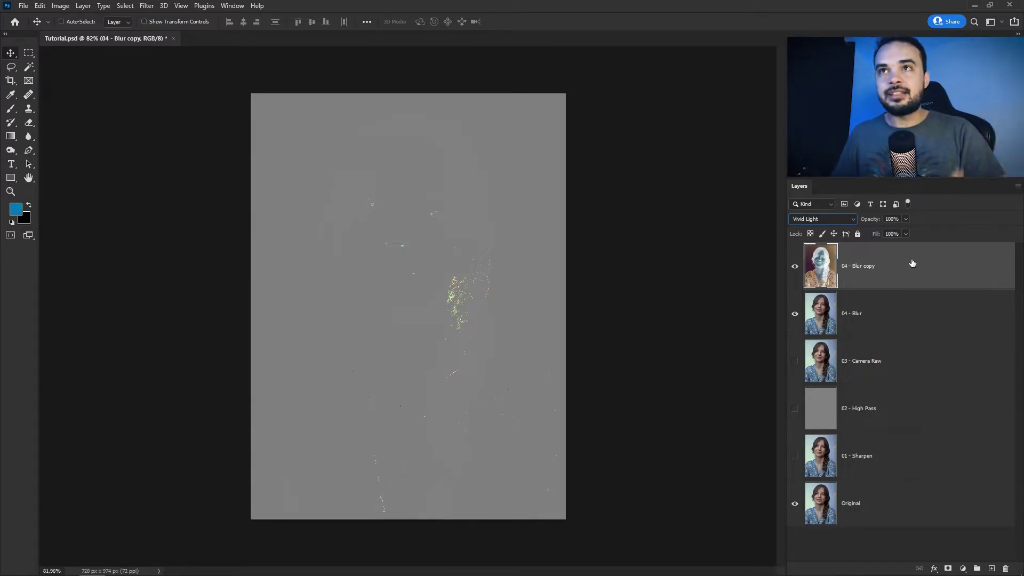
left_click(894, 319, "ctrl")
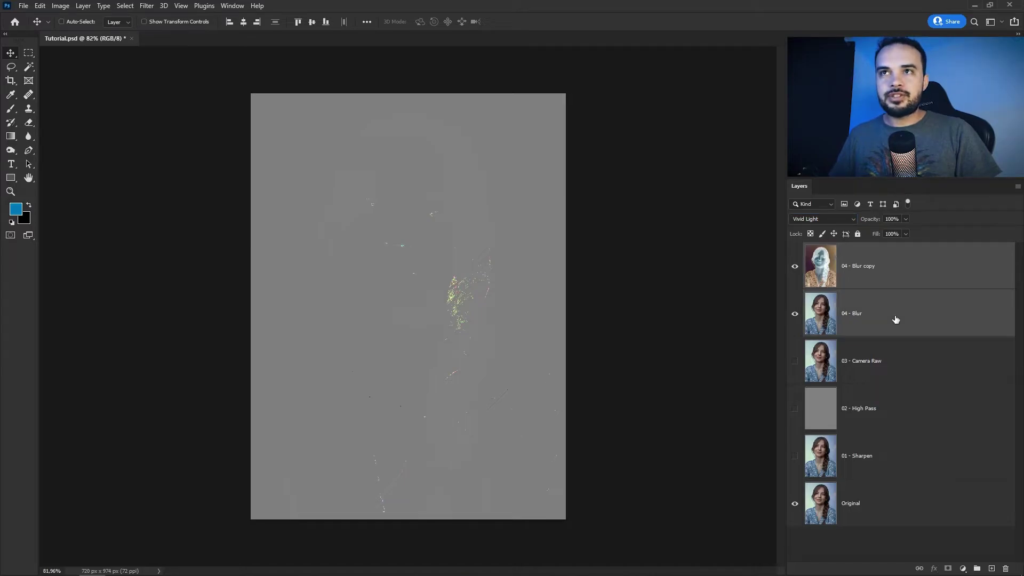
key("ctrl+g")
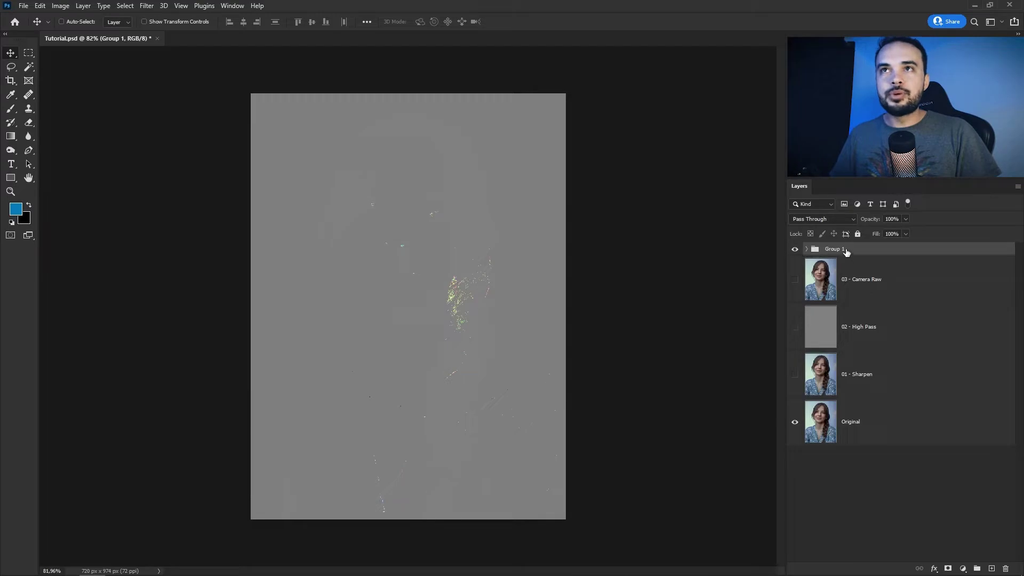
Step: Set Group 1 to Overlay, compare it hidden and shown, then select its 04 - Blur copy layer
left_click(826, 220)
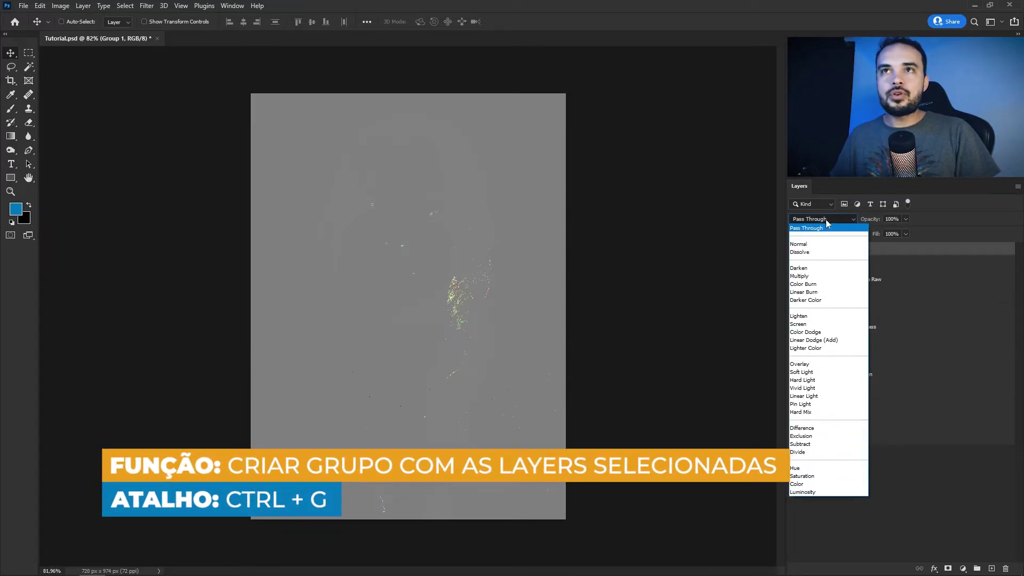
left_click(805, 363)
left_click(794, 249)
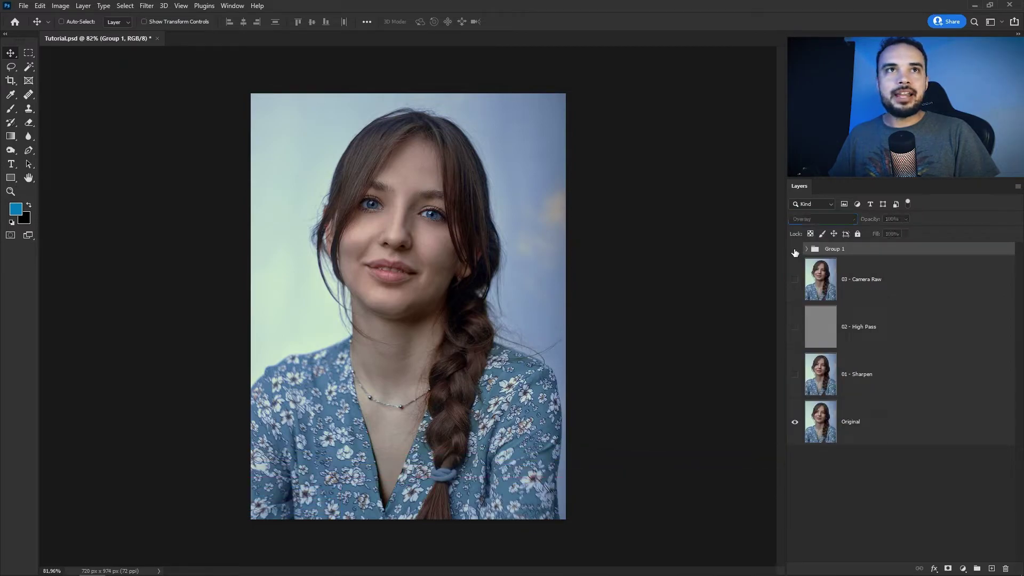
left_click(795, 250)
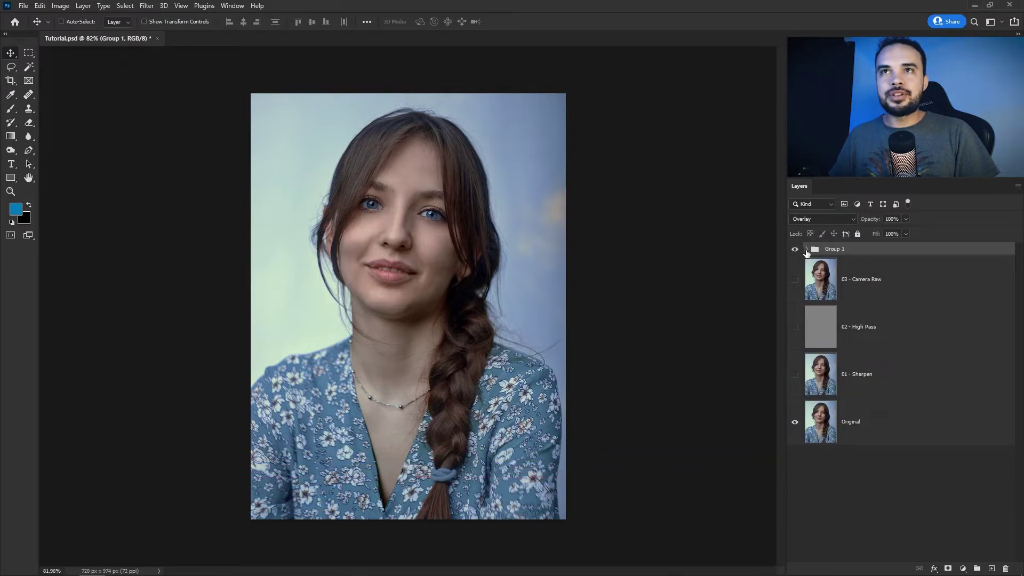
left_click(806, 249)
key("alt+bracketleft")
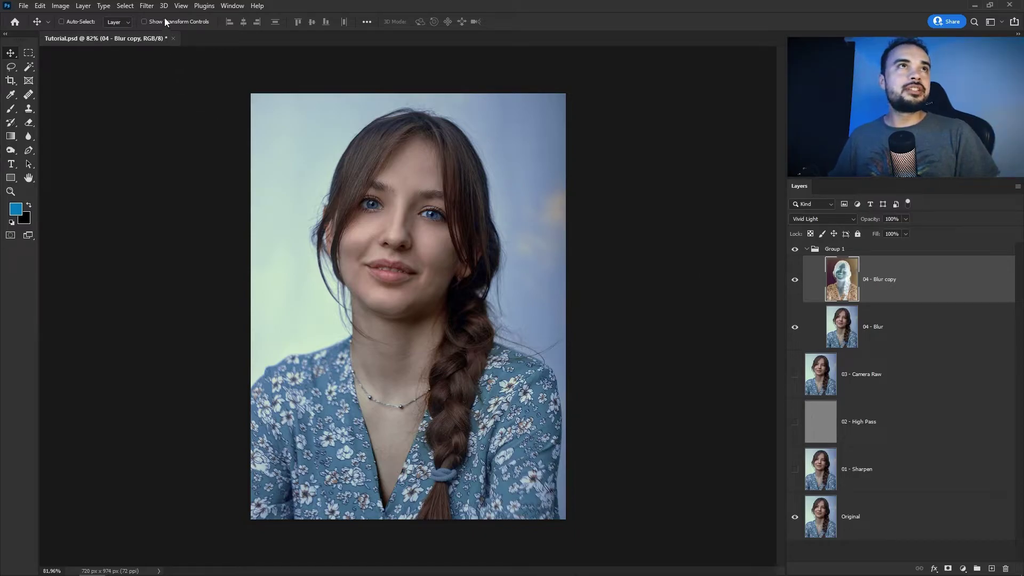
Step: Preview a Gaussian Blur on 04 - Blur copy, settling on a 2-pixel radius
left_click(148, 6)
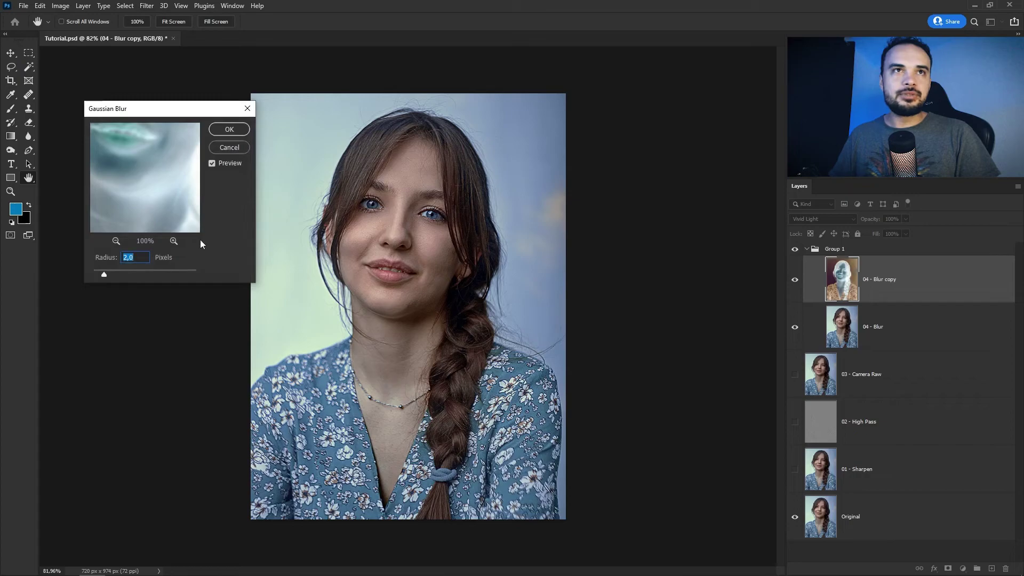
left_click_drag(163, 117, 176, 146)
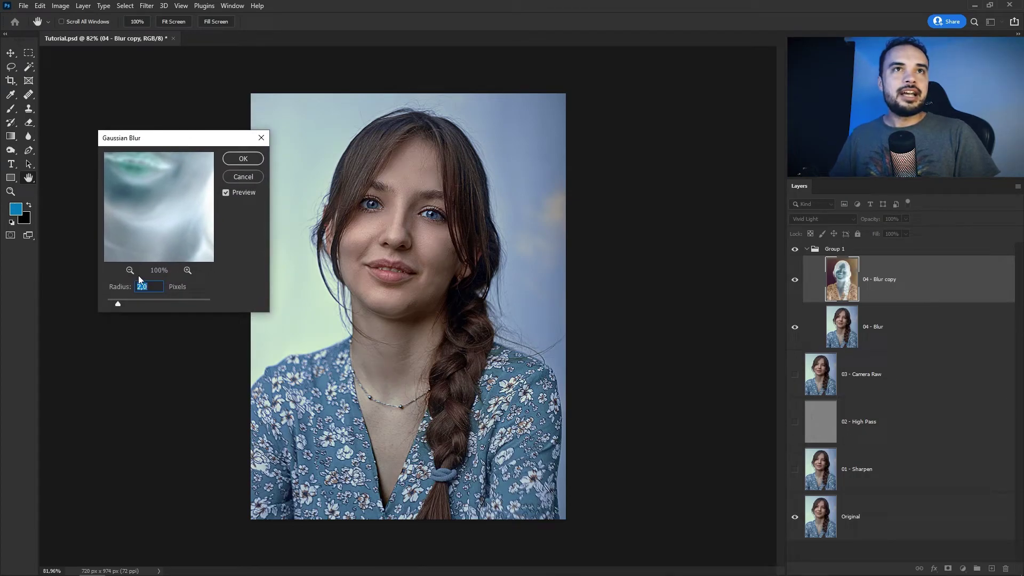
left_click_drag(118, 303, 136, 306)
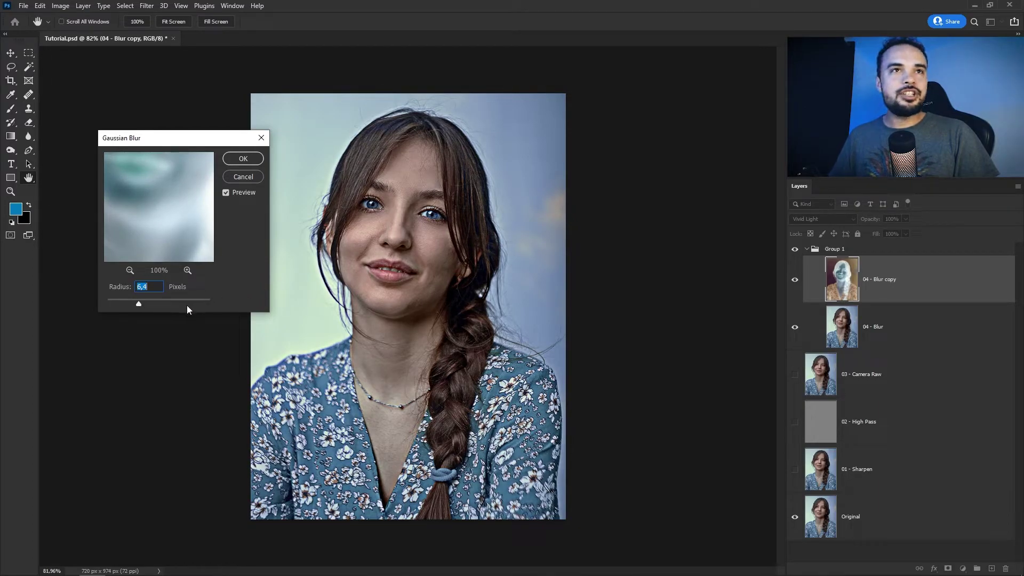
left_click_drag(139, 305, 133, 308)
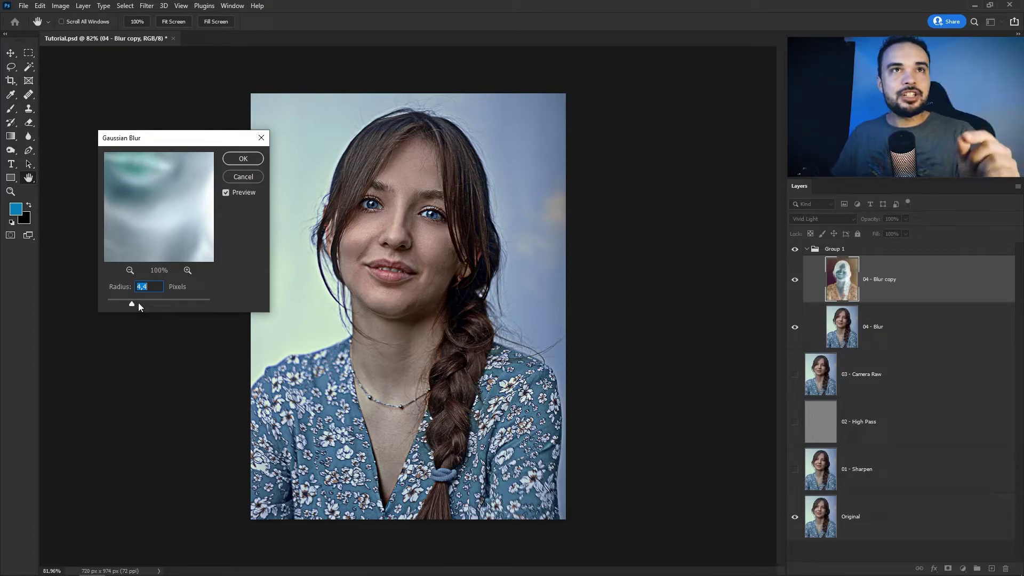
left_click_drag(132, 304, 128, 305)
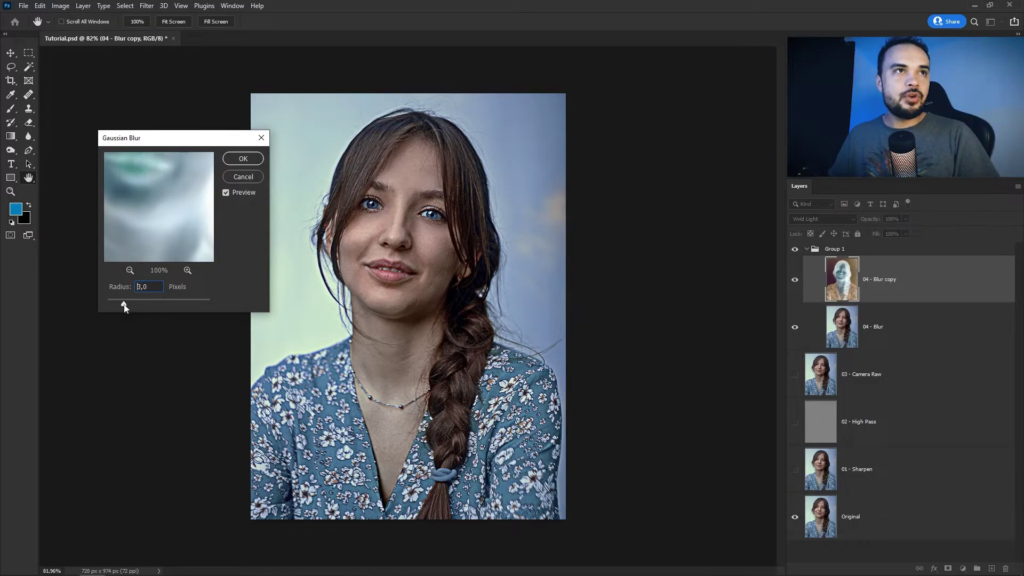
double_click(156, 287)
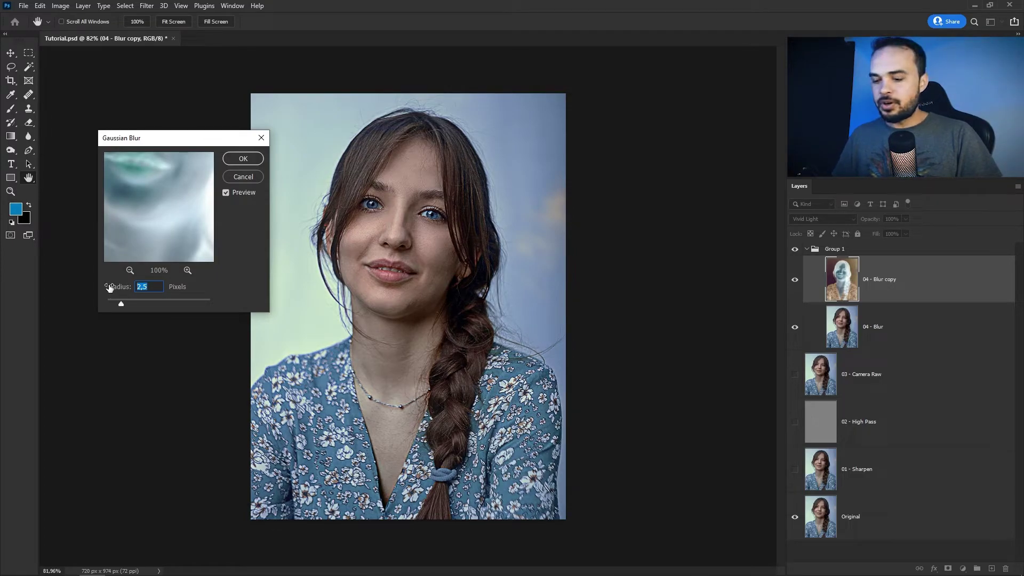
type("2")
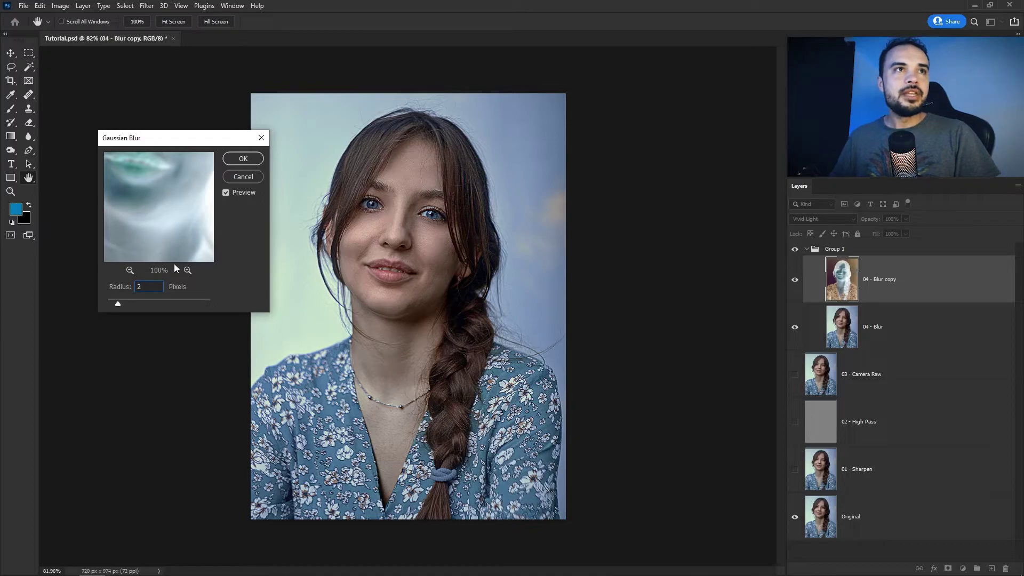
Step: Apply the blur, collapse Group 1 and rename it 04 - Blur
left_click(242, 159)
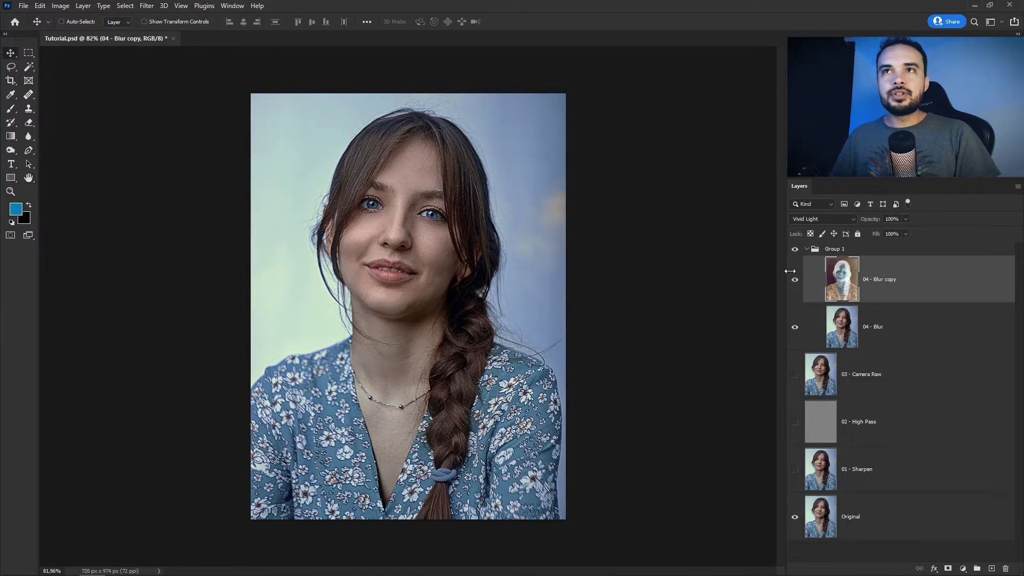
left_click(806, 249)
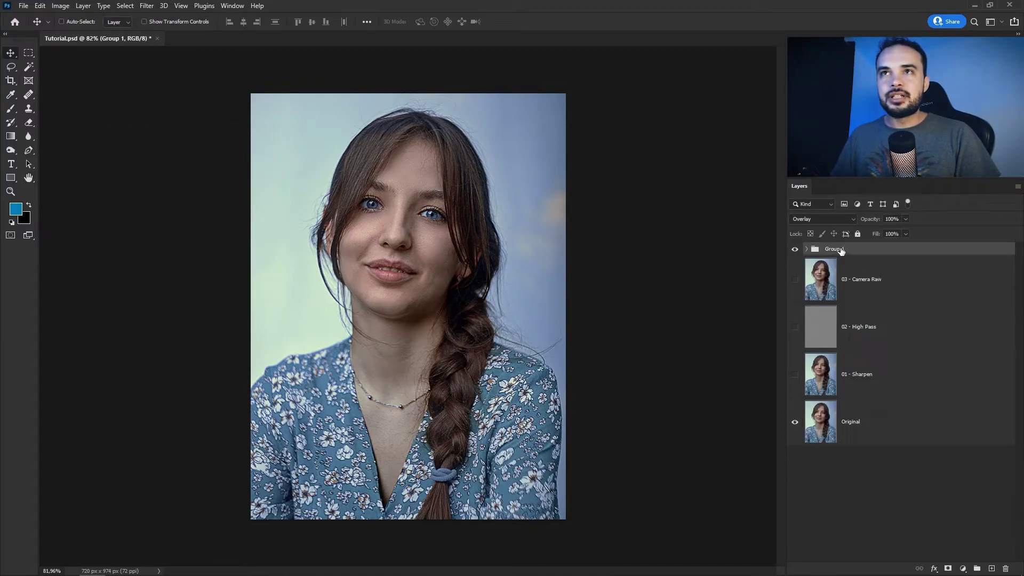
double_click(834, 249)
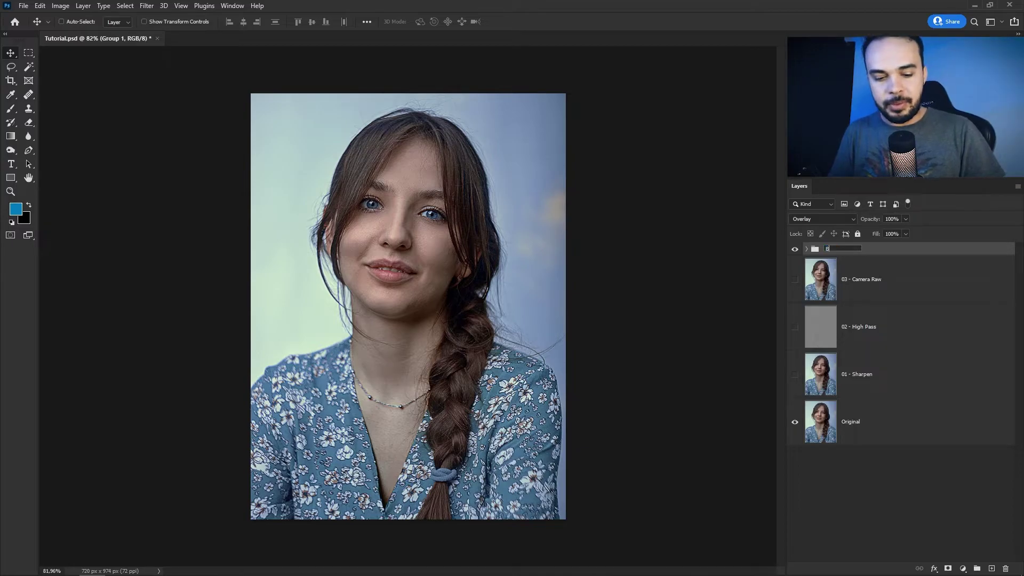
type("04 Blur")
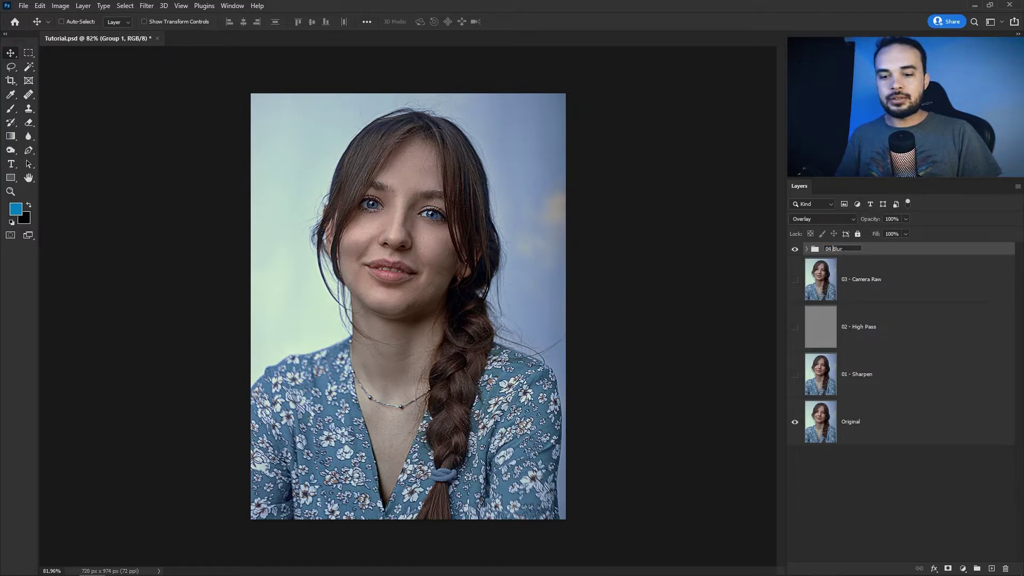
key("Return")
Step: Hide 04 - Blur, show 02 - High Pass, and stamp the visible image into new Layer 1
left_click(875, 347)
left_click(906, 407)
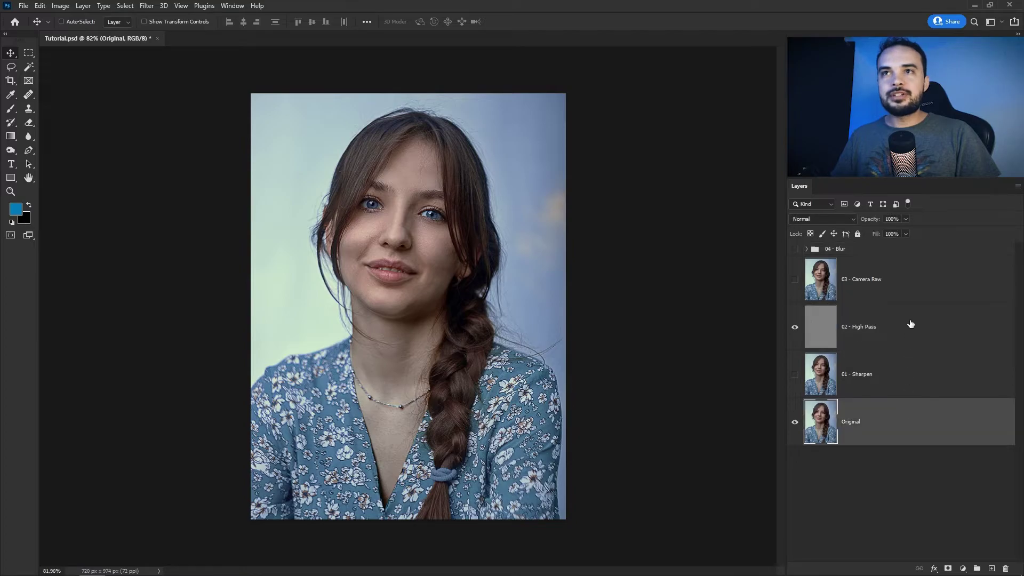
left_click(911, 324)
left_click(913, 250)
left_click(990, 567)
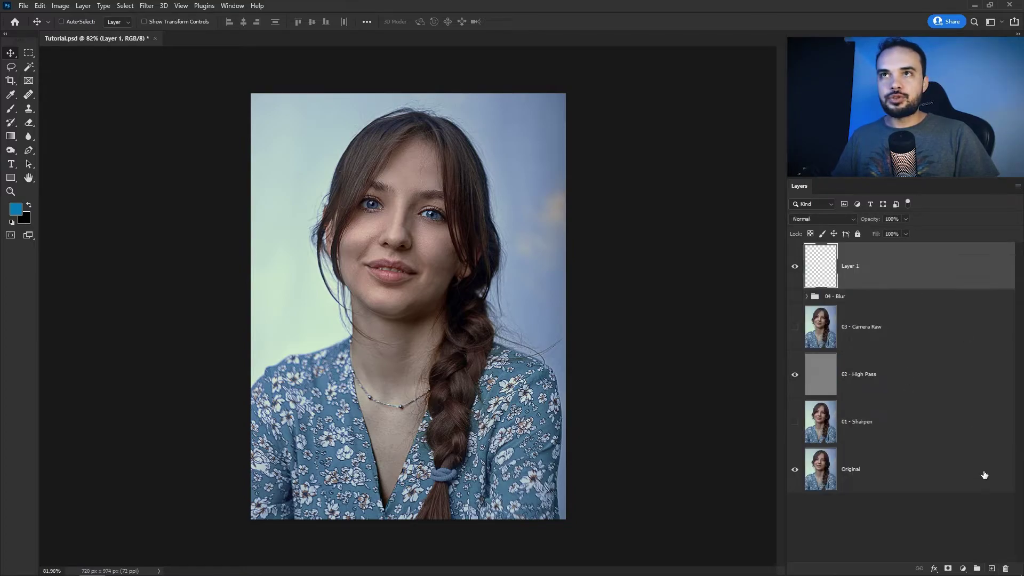
key("ctrl+alt+shift+e")
Step: With 04 - Blur shown, stamp visible layers into Layer 2 above Layer 1 and hide Original
left_click(794, 266)
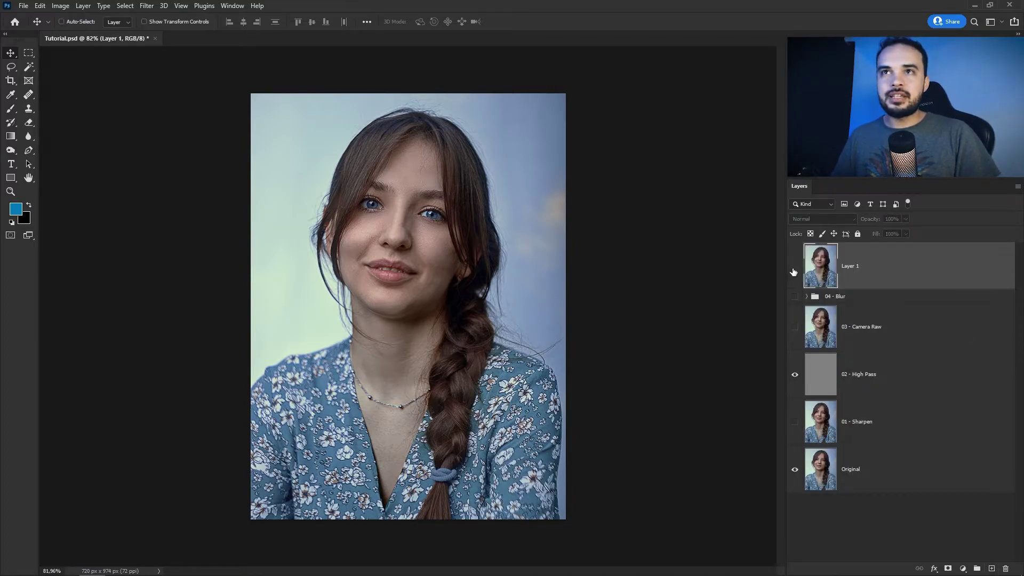
left_click(795, 296)
left_click(866, 297)
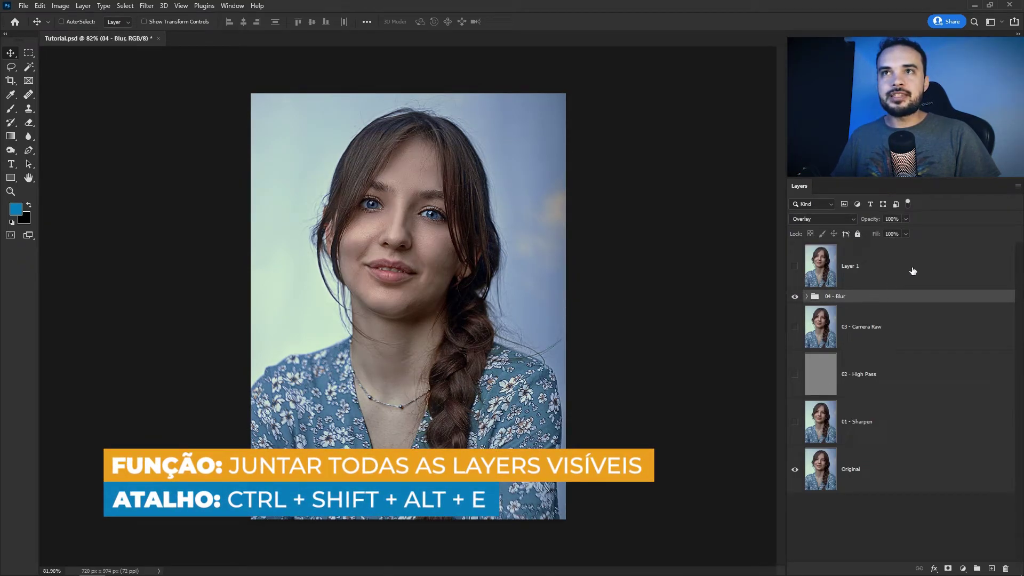
left_click(913, 271)
left_click(991, 569)
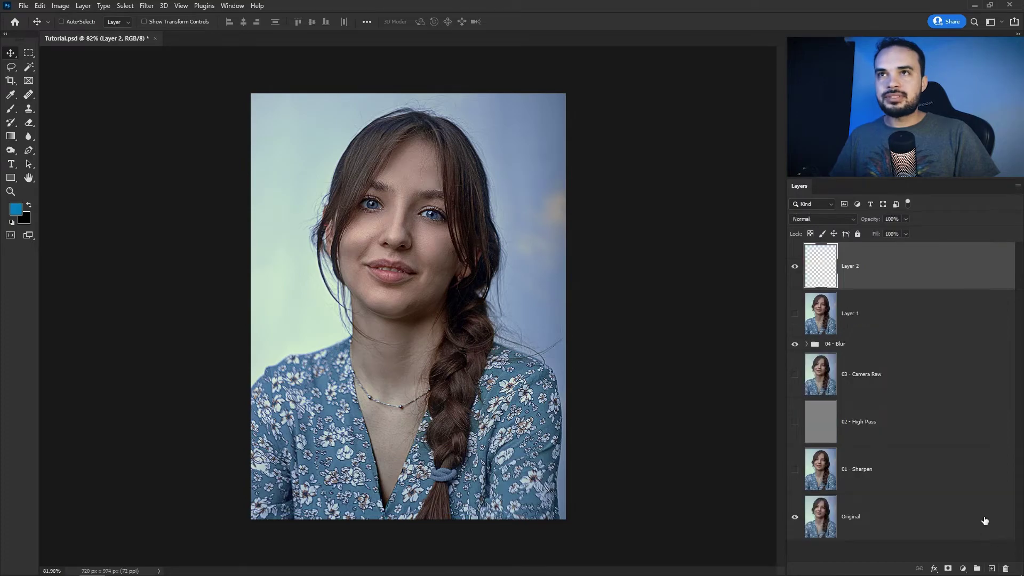
key("ctrl+shift+alt+e")
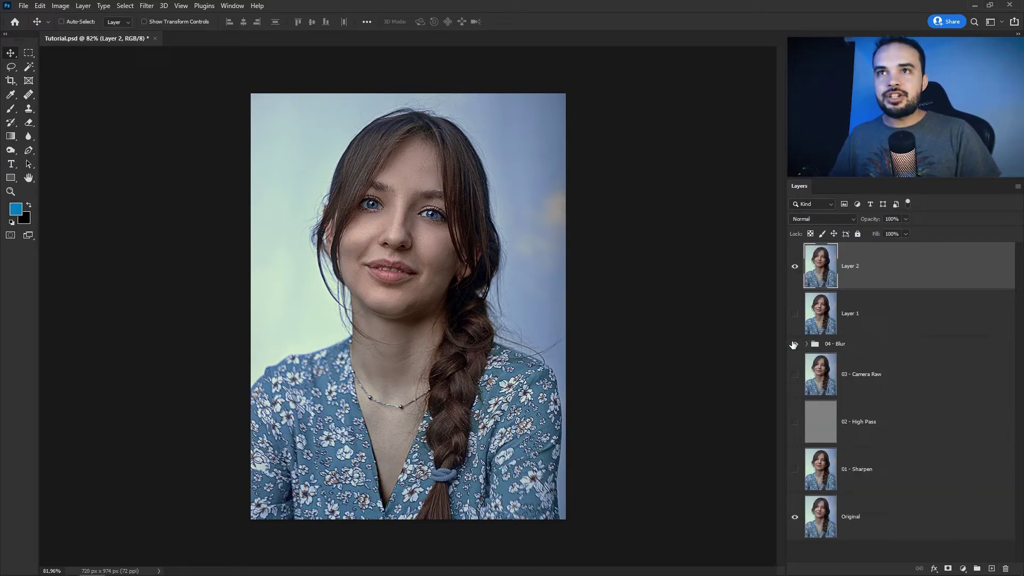
left_click(795, 516)
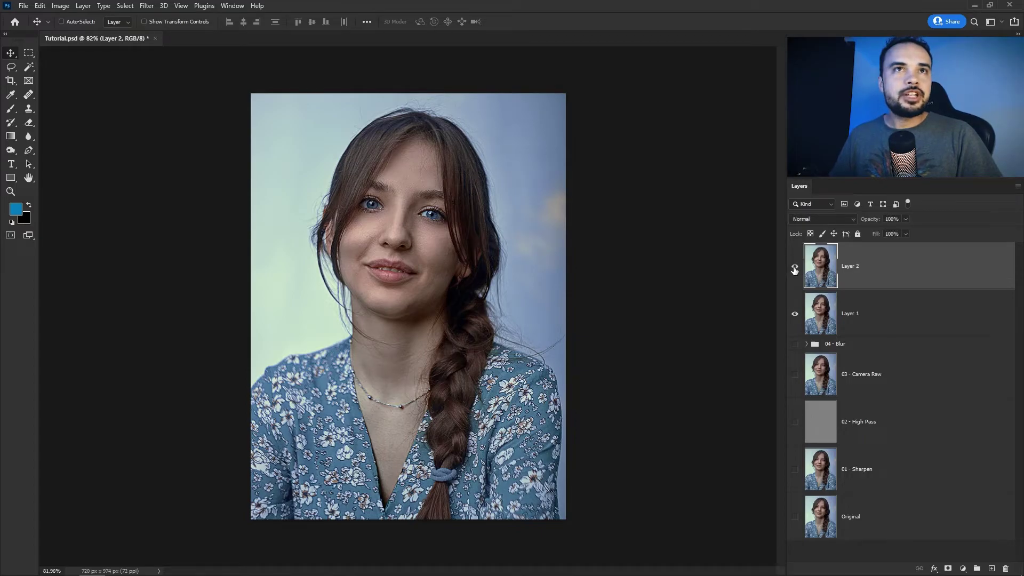
left_click(795, 266)
left_click_drag(409, 249, 503, 236)
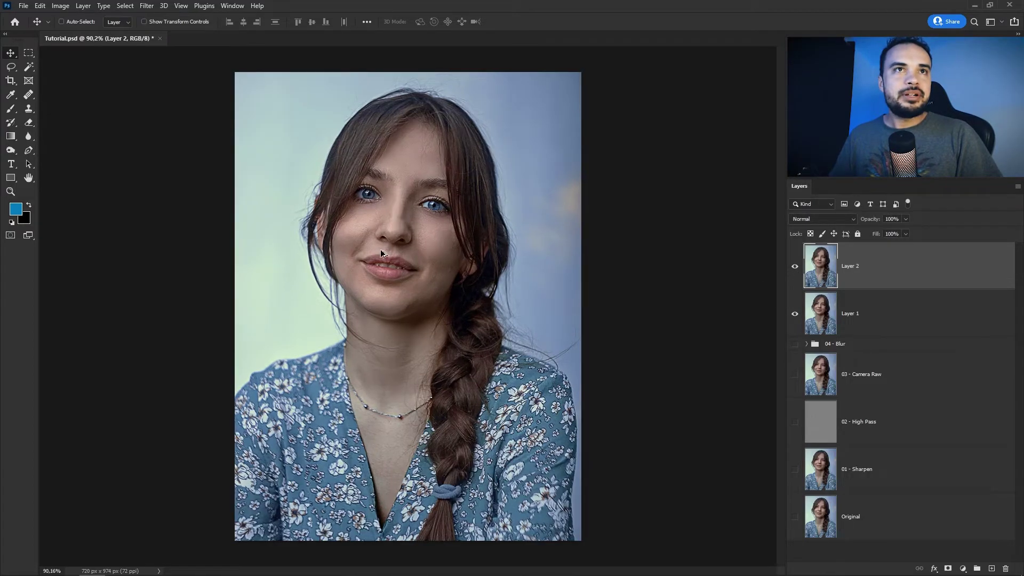
left_click(795, 267)
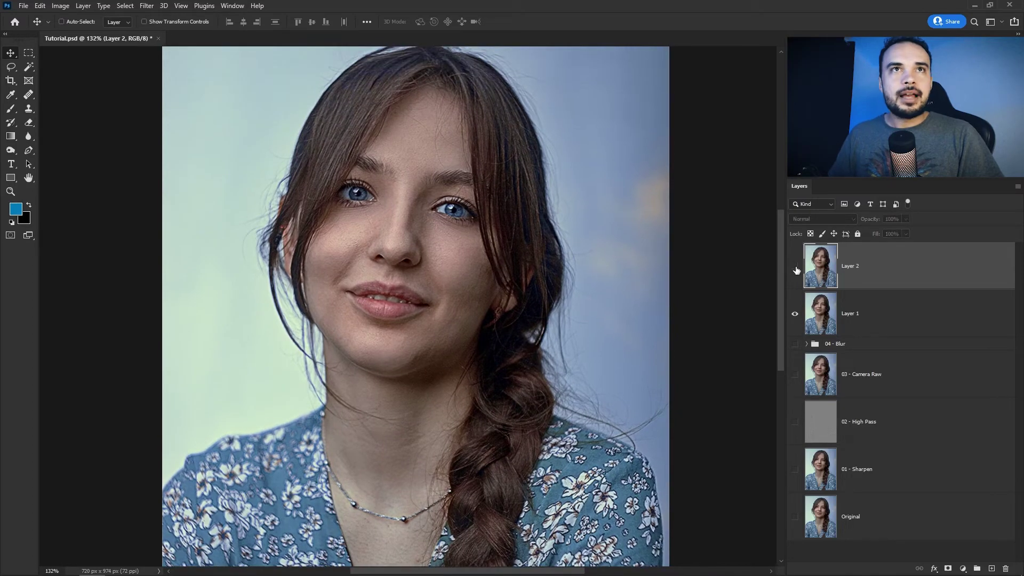
left_click(795, 267)
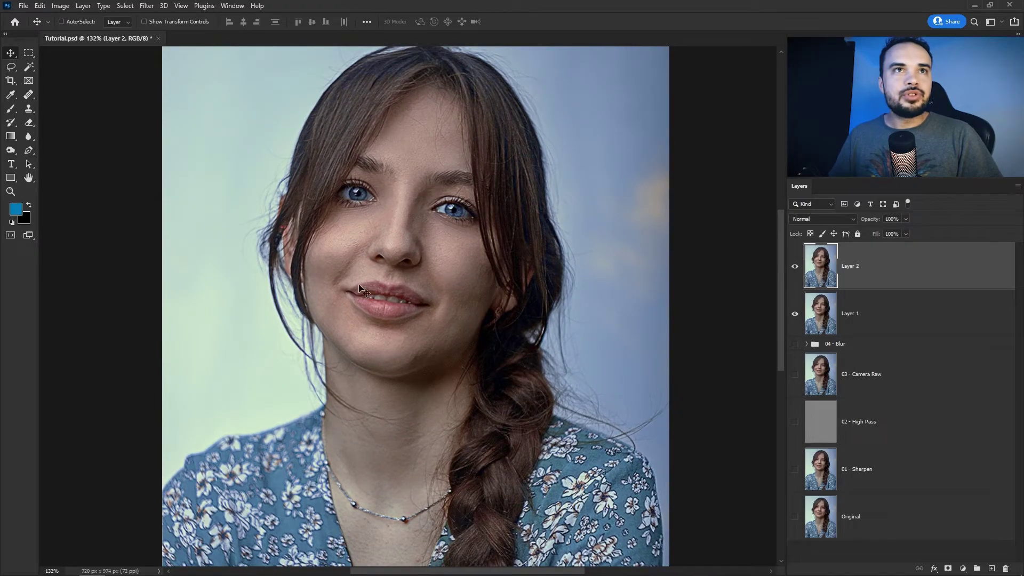
left_click(795, 267)
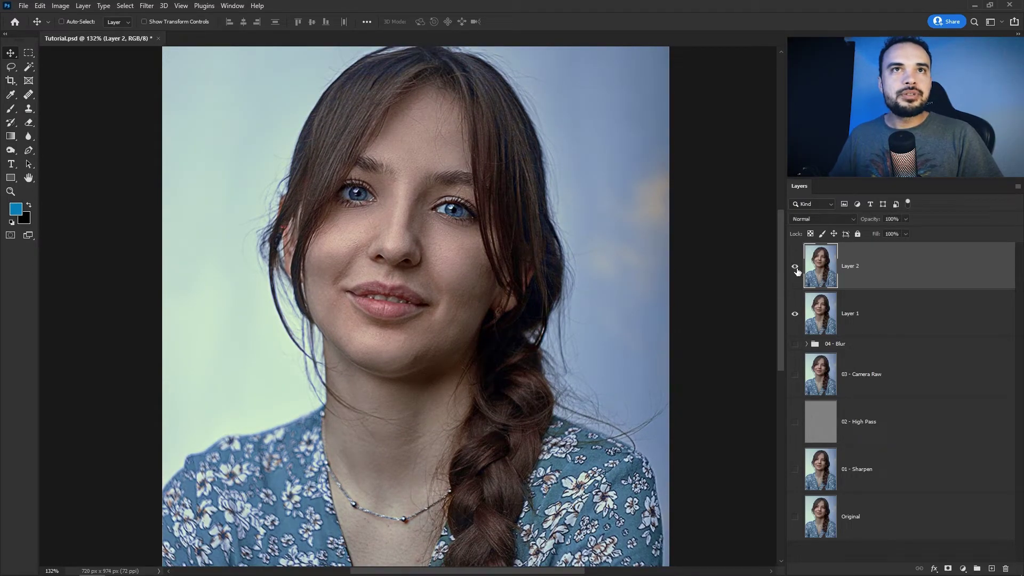
left_click(795, 267)
scroll(595, 312, "up", 1)
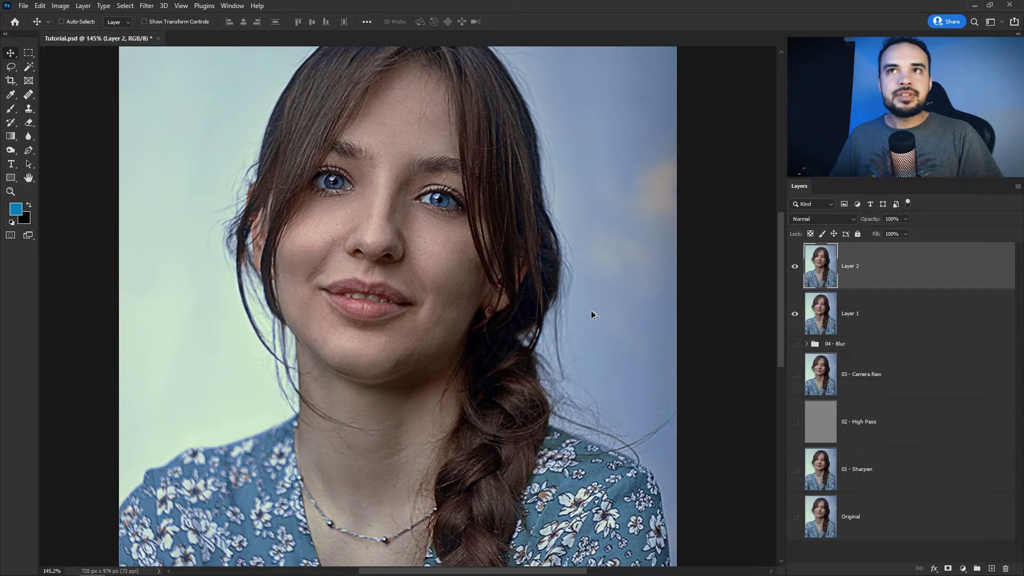
scroll(595, 310, "up", 1)
left_click(795, 267)
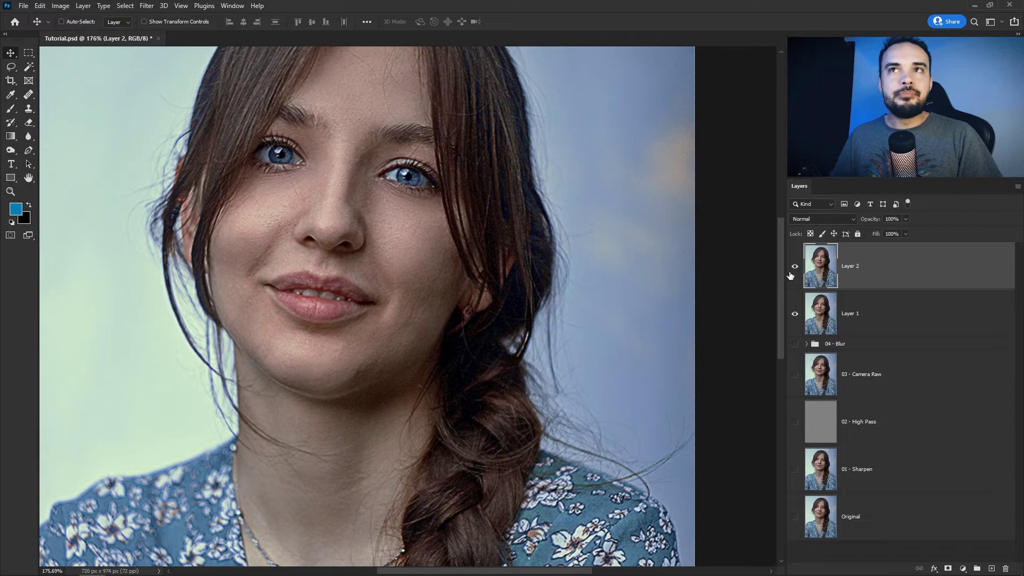
left_click(794, 268)
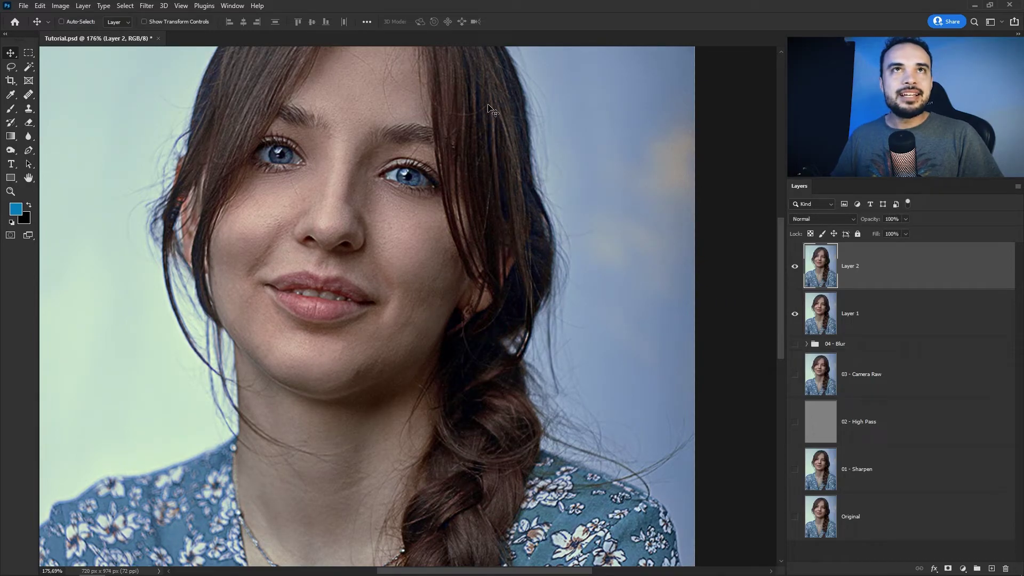
left_click_drag(504, 152, 491, 236)
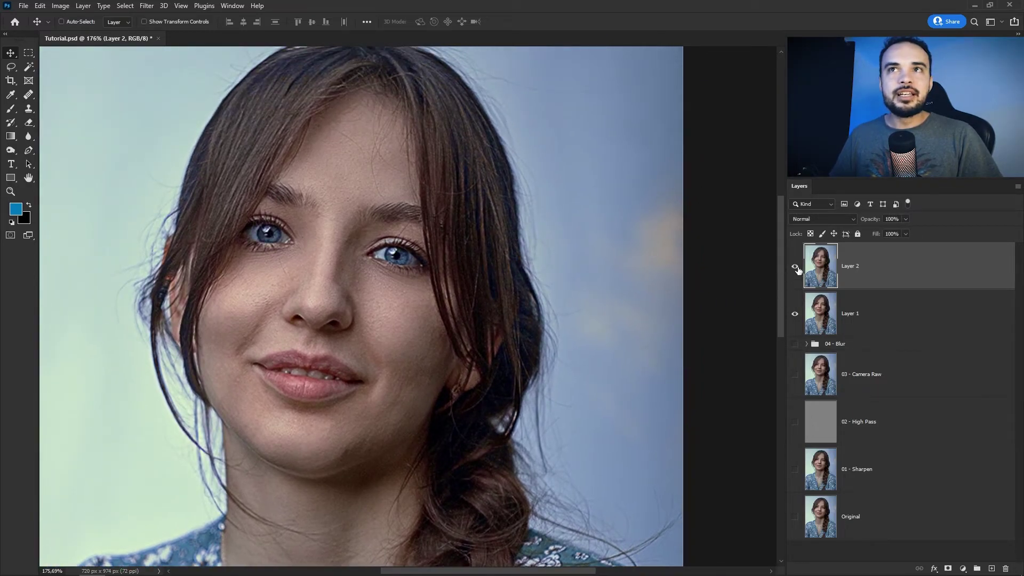
left_click(794, 268)
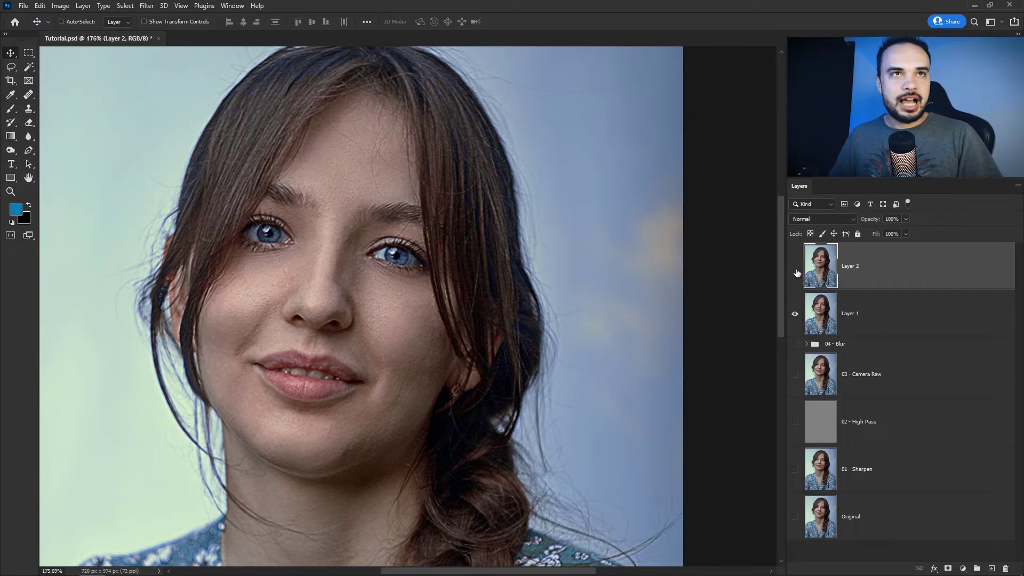
left_click(795, 268)
left_click(796, 269)
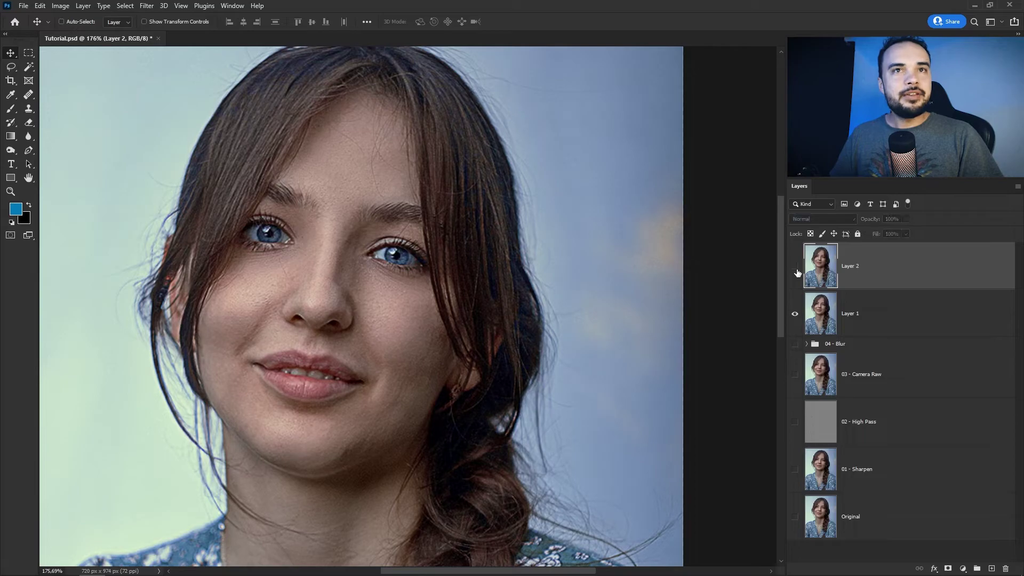
left_click(795, 269)
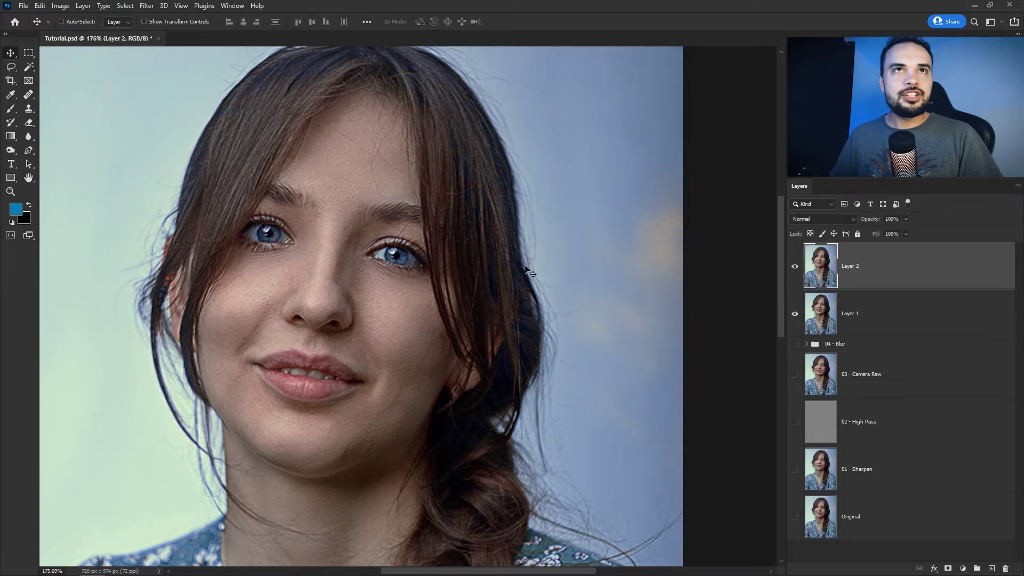
key("ctrl+0")
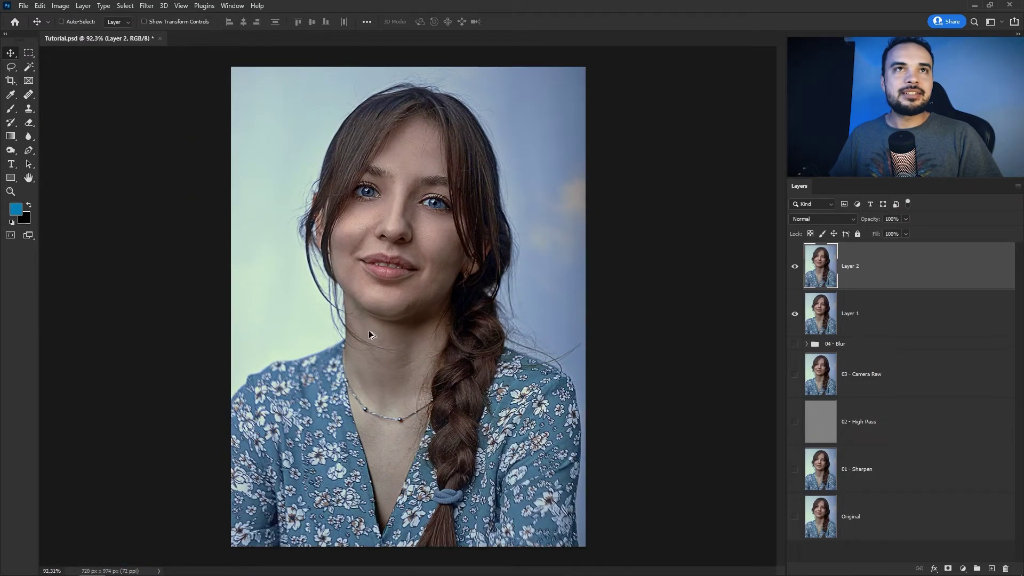
left_click(936, 313, "shift")
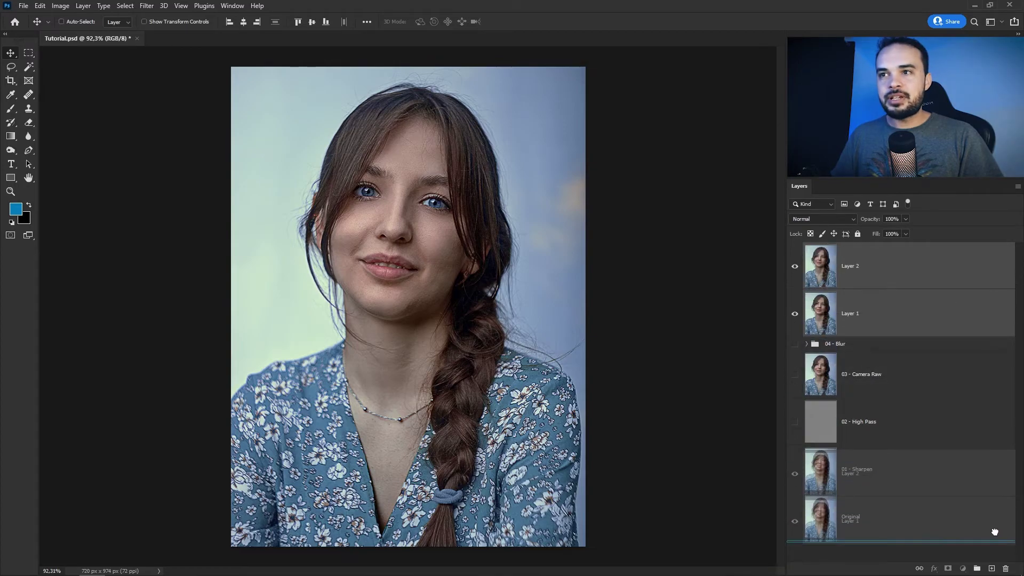
Step: Delete Layer 1 and Layer 2, then show the Original and 01 - Sharpen layers
left_click_drag(955, 318, 1006, 568)
left_click(804, 428)
left_click(795, 421)
left_click(795, 375)
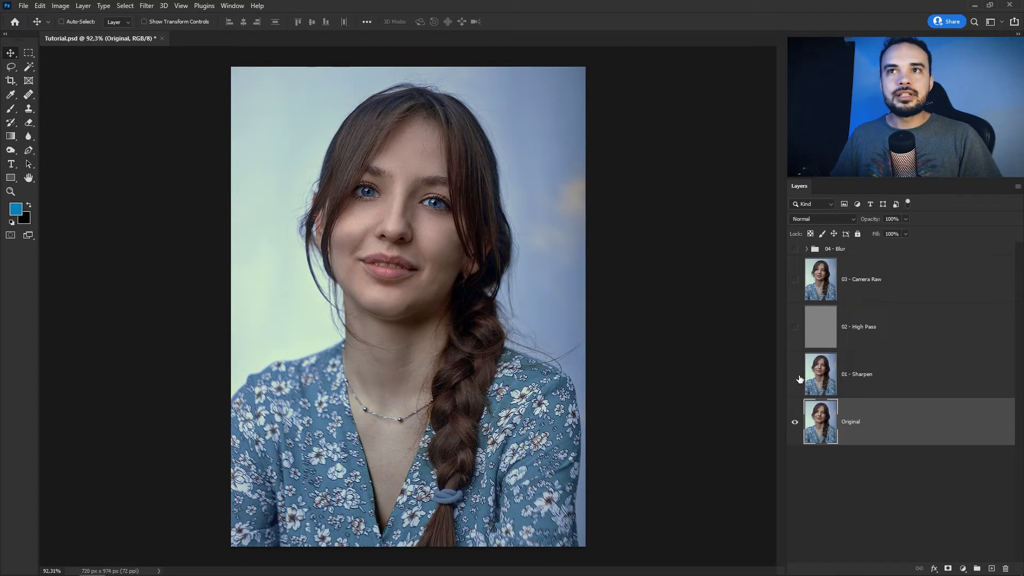
Step: Compare 02 - High Pass, hide 03 - Camera Raw, and show the 04 - Blur group
left_click(795, 326)
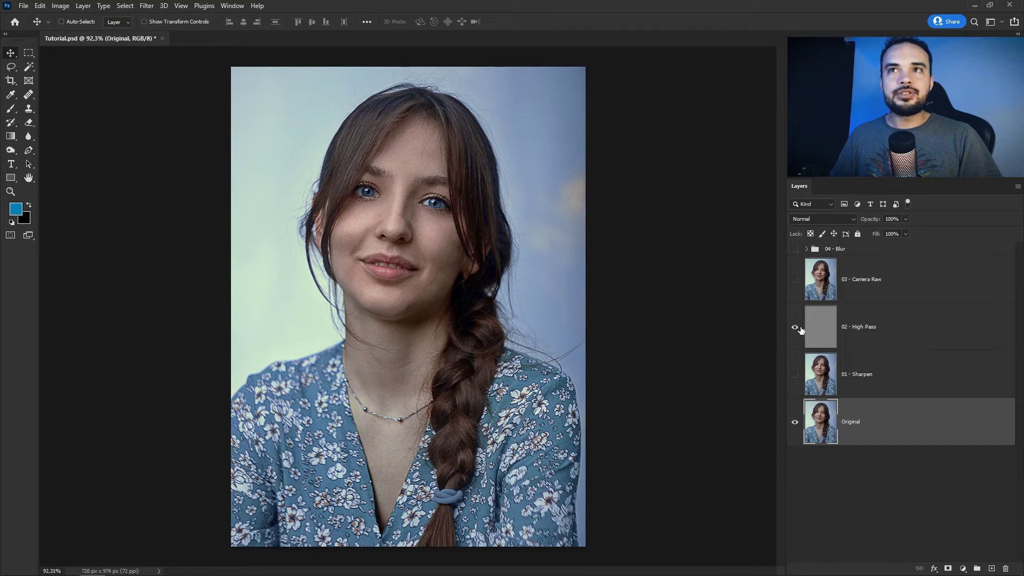
left_click(797, 328)
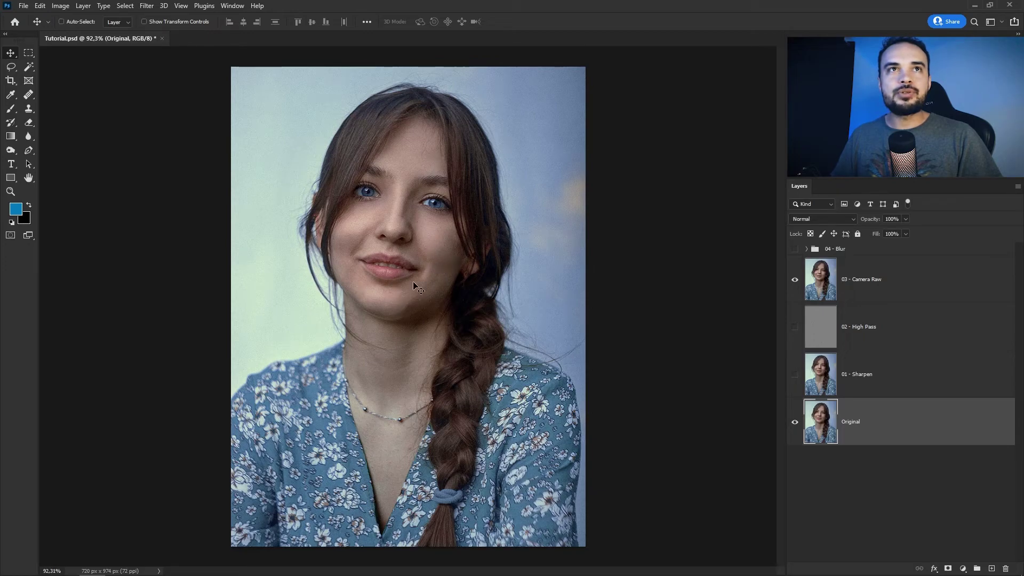
left_click(794, 280)
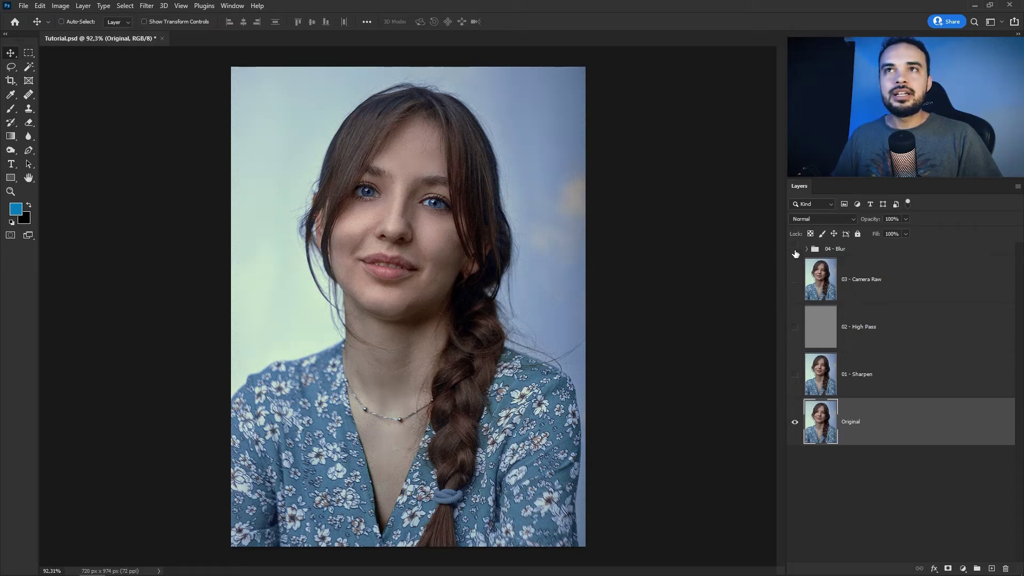
left_click(795, 250)
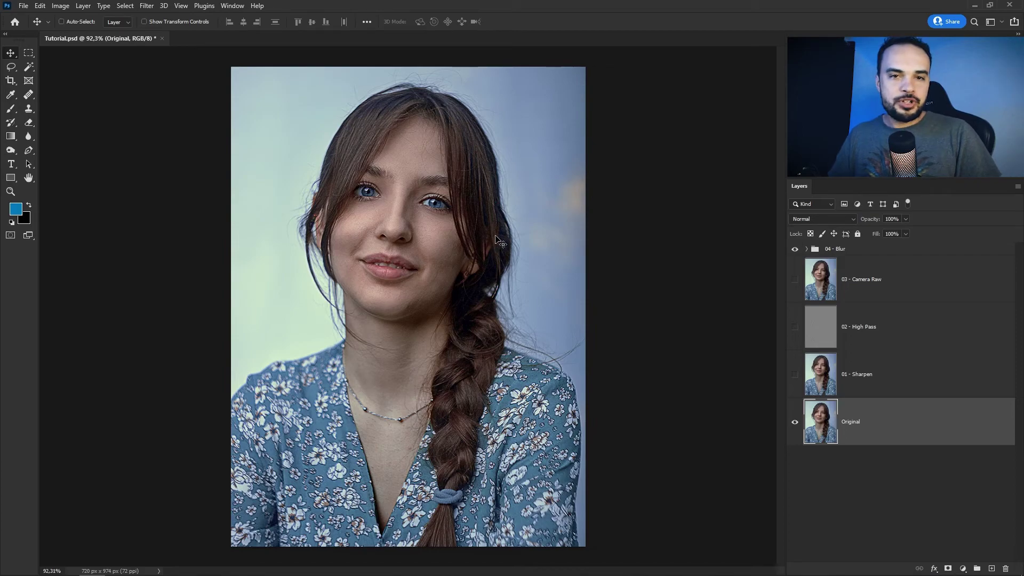